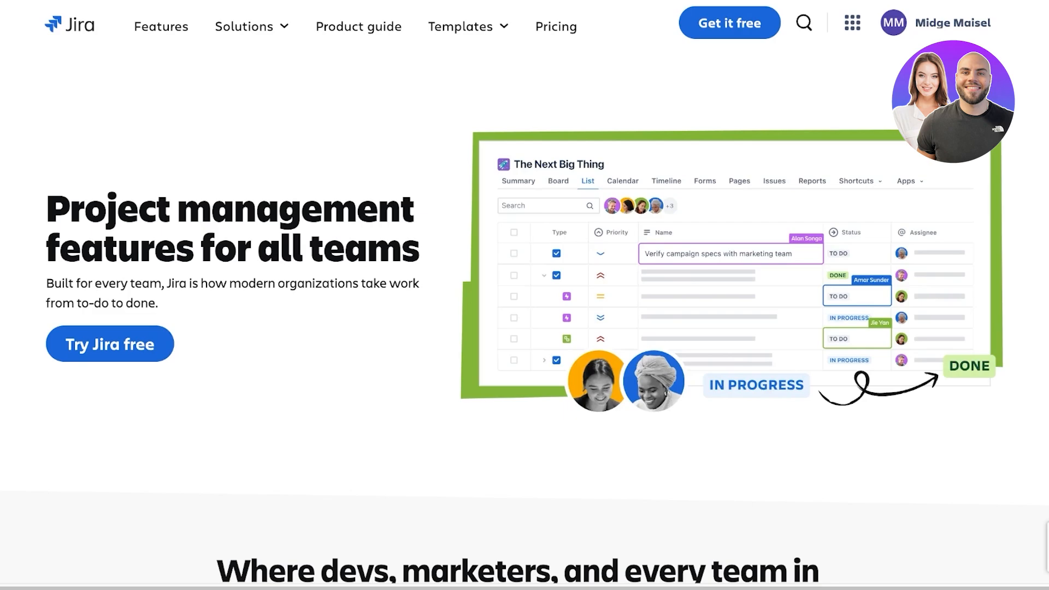
# Look through the Jira features page, including the Plan, Track, and Collaborate and Launch sections
pyautogui.scroll(-3, 525, 328)
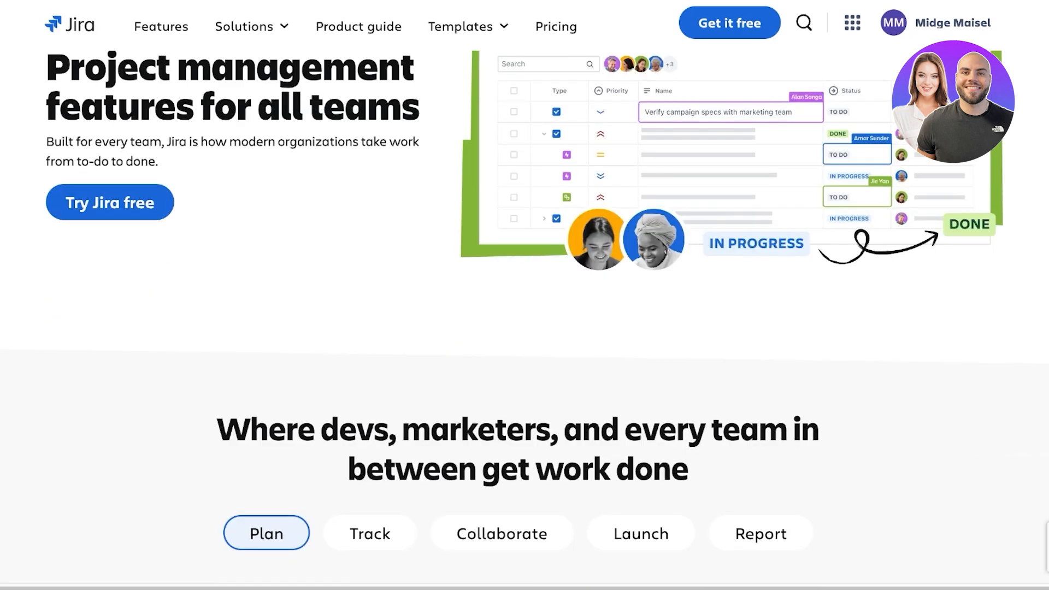
pyautogui.scroll(-5, 524, 328)
pyautogui.scroll(-5, 524, 328)
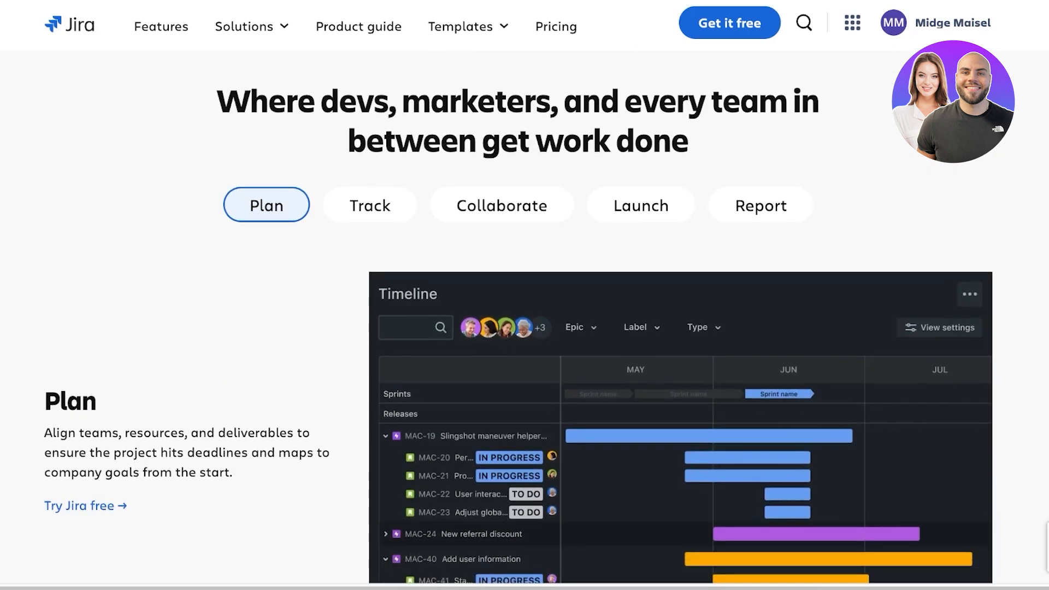
pyautogui.scroll(1, 525, 328)
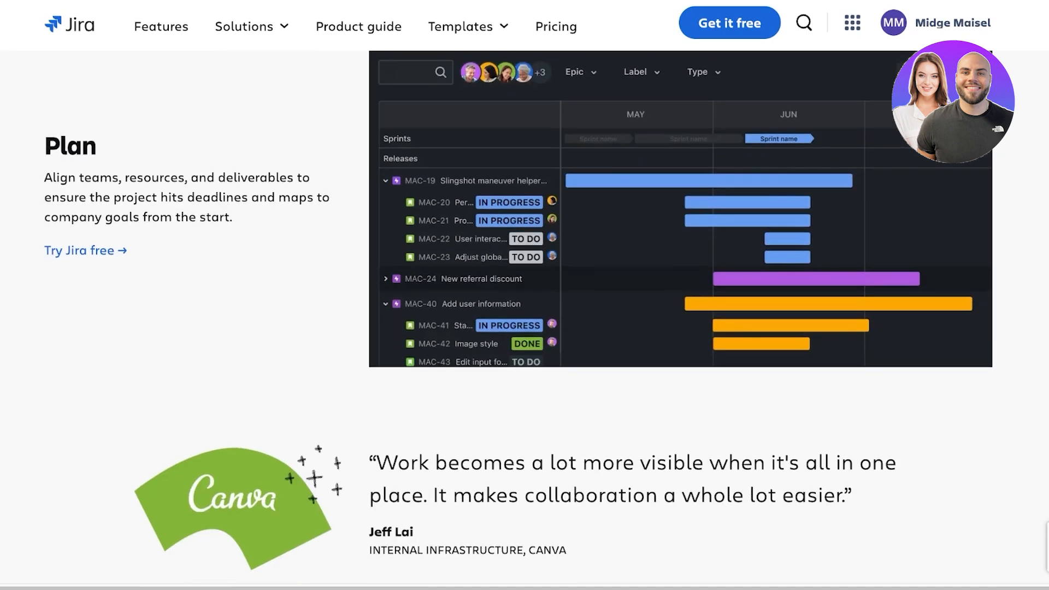
pyautogui.scroll(-1, 524, 328)
pyautogui.scroll(-10, 525, 328)
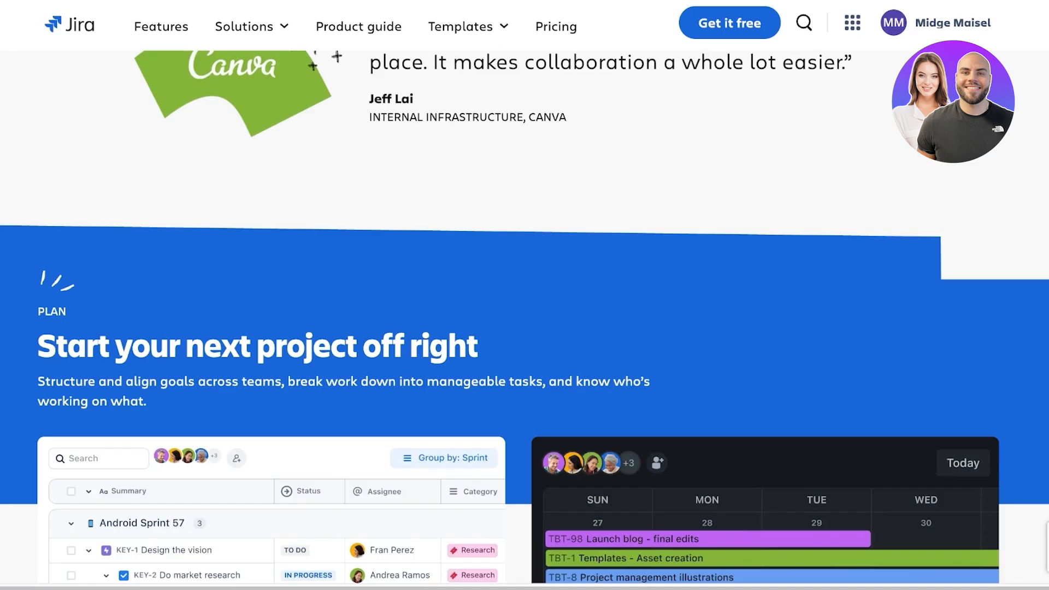
pyautogui.scroll(-1, 525, 328)
pyautogui.scroll(-4, 525, 328)
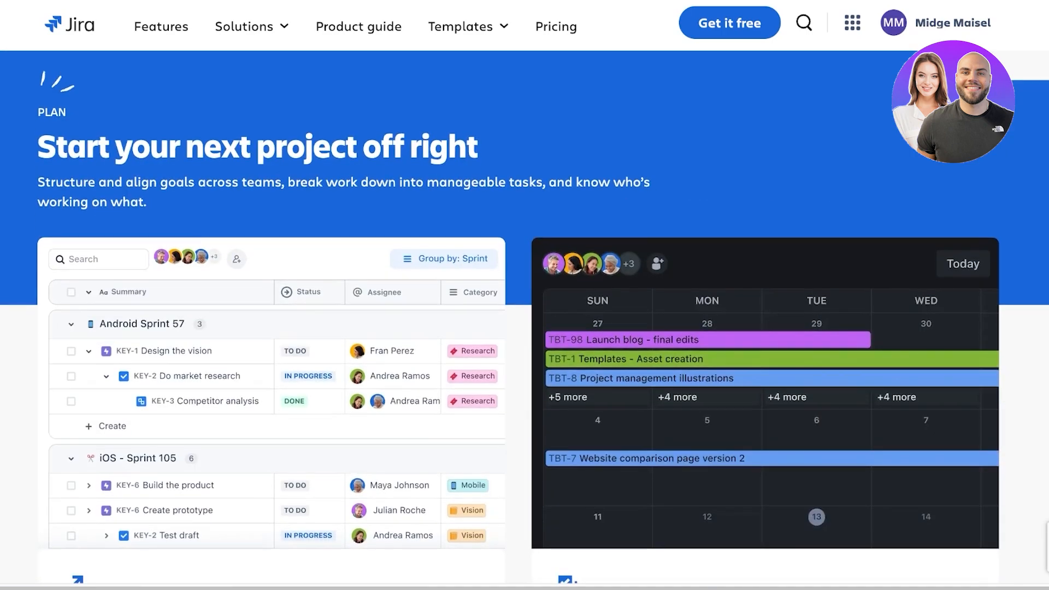
pyautogui.scroll(-5, 525, 327)
pyautogui.scroll(-7, 524, 327)
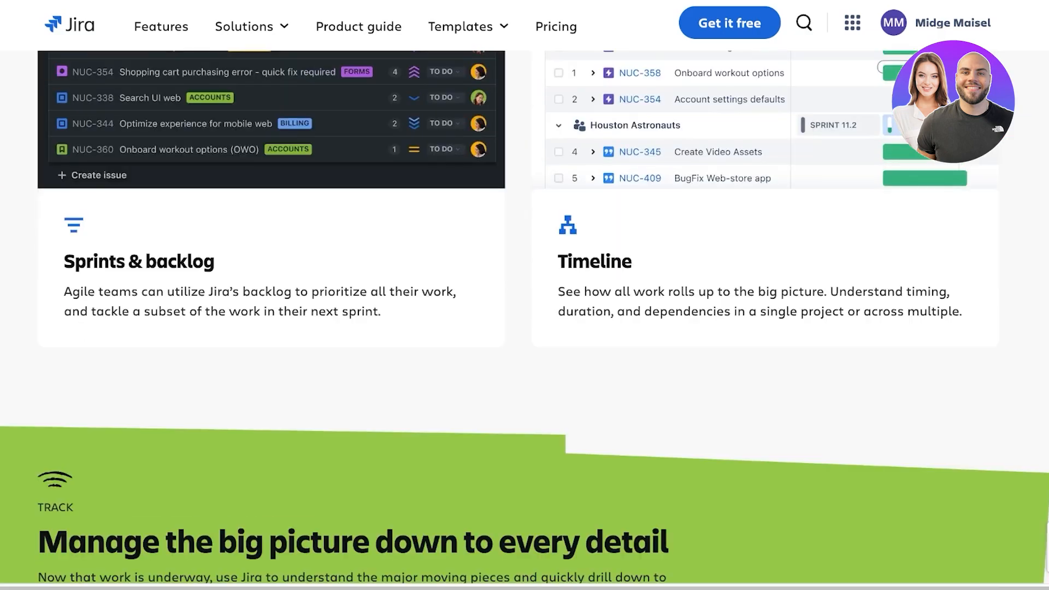
pyautogui.scroll(-17, 524, 328)
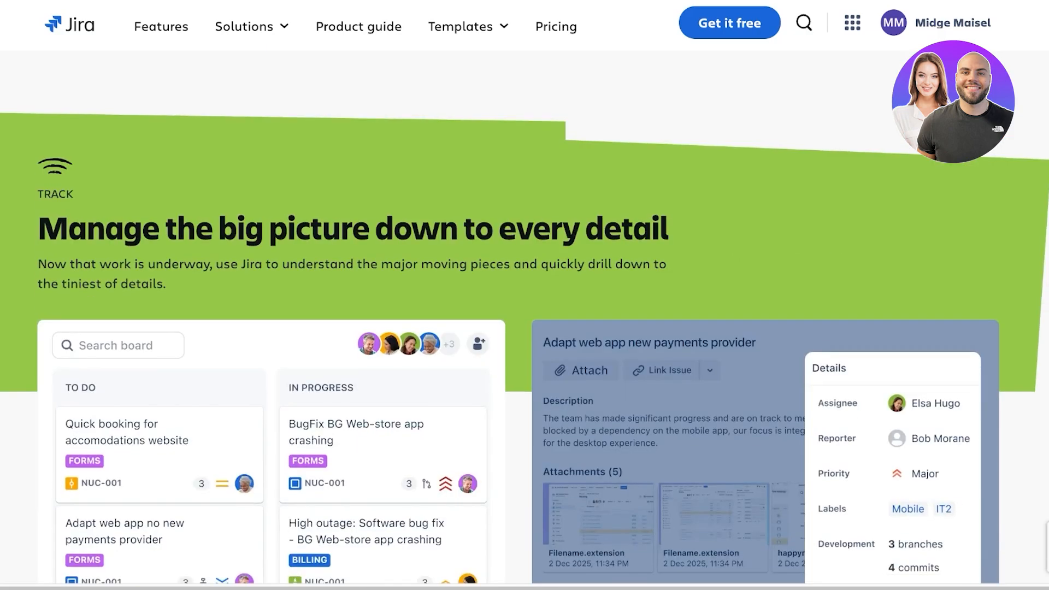
pyautogui.scroll(-8, 525, 328)
pyautogui.scroll(-8, 524, 317)
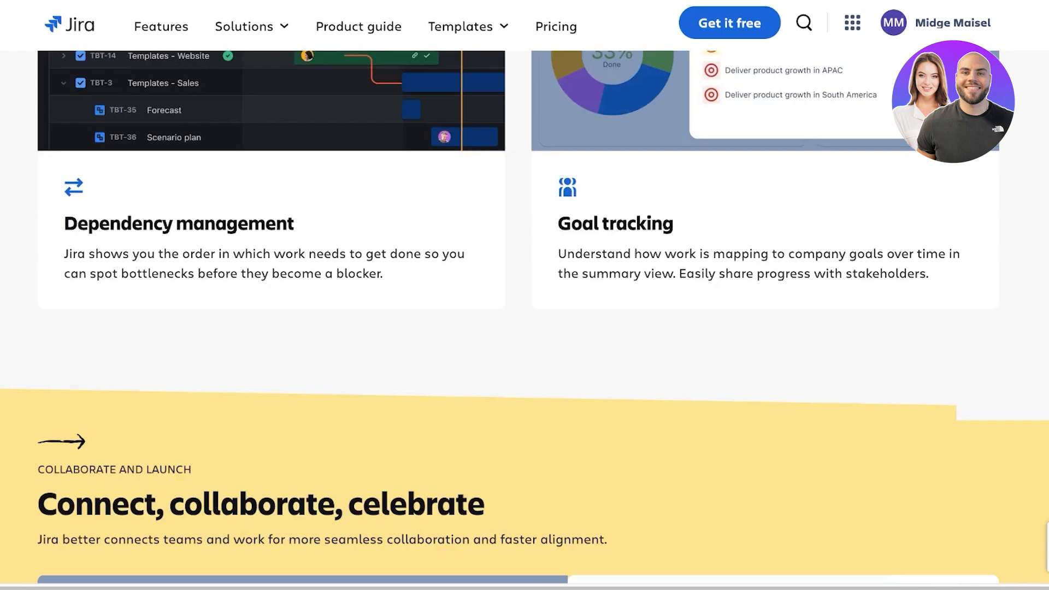
pyautogui.scroll(-6, 525, 317)
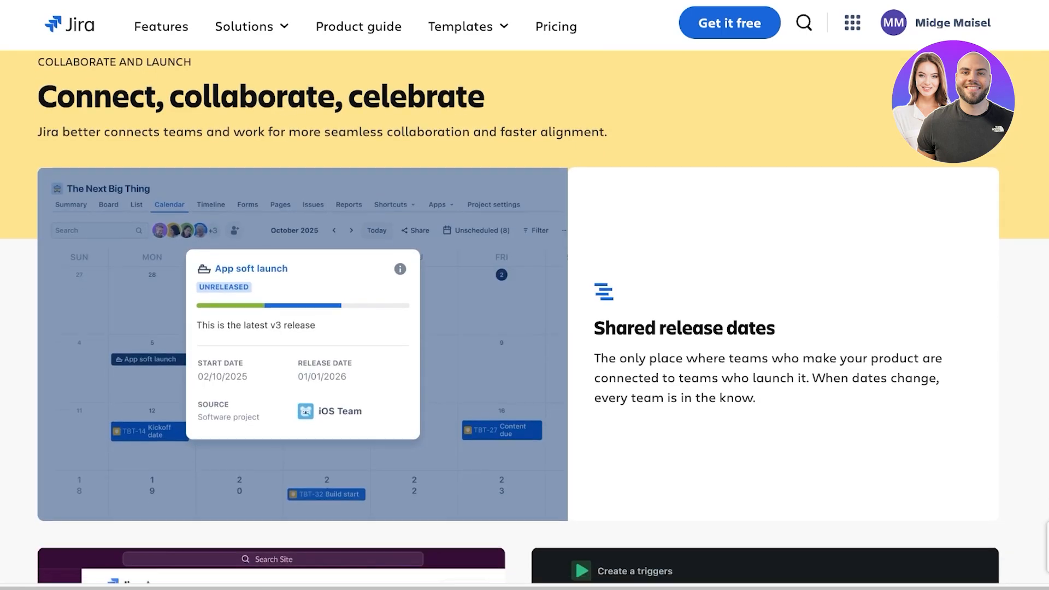
pyautogui.scroll(-4, 525, 317)
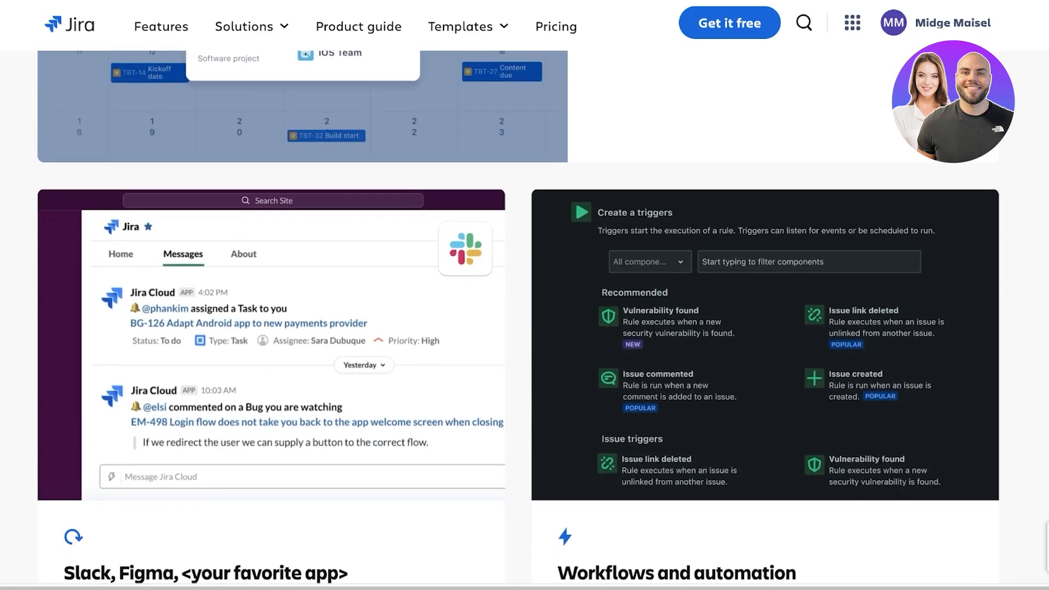
pyautogui.scroll(-10, 525, 317)
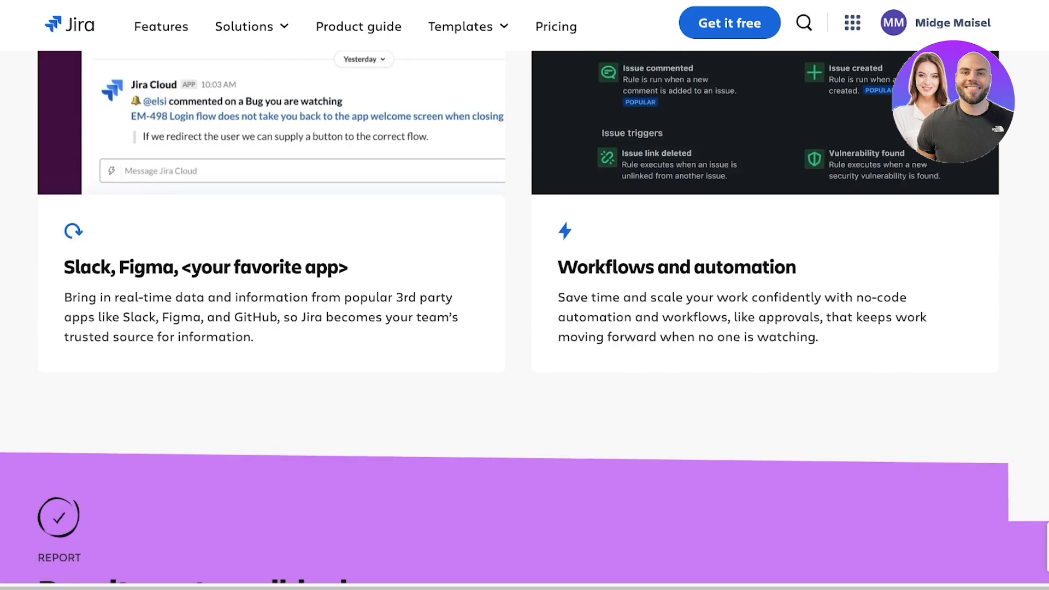
pyautogui.scroll(20, 525, 317)
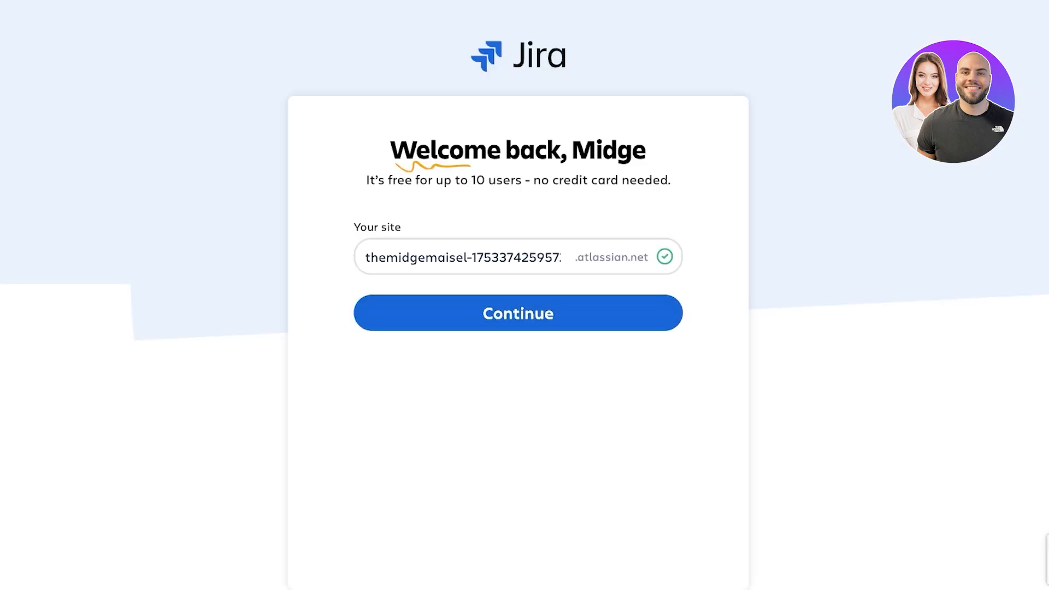
# Accept the suggested site address and choose the Project management template to get started
pyautogui.click(471, 257)
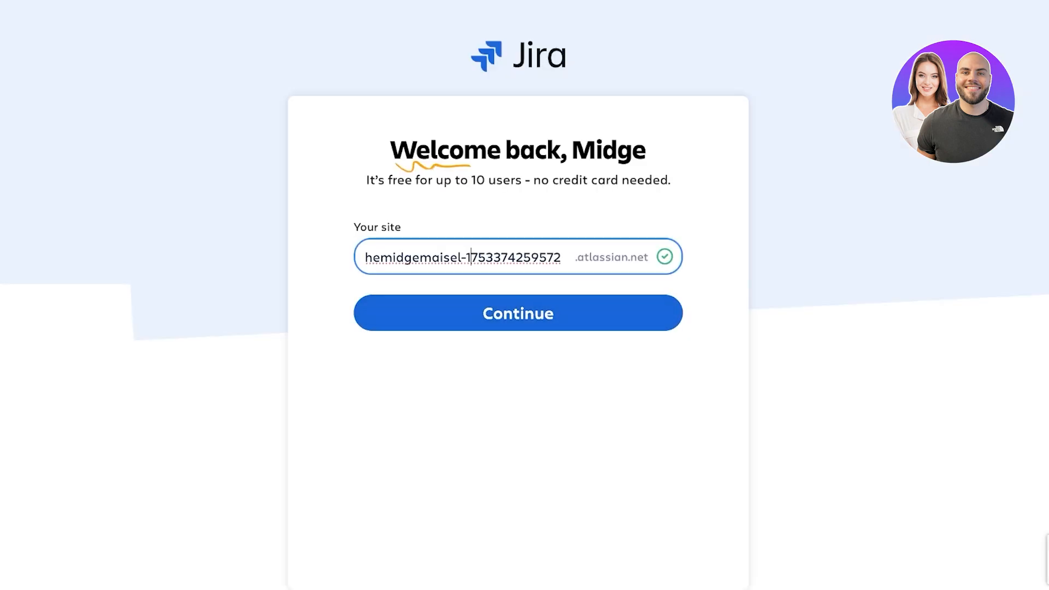
pyautogui.press('Return')
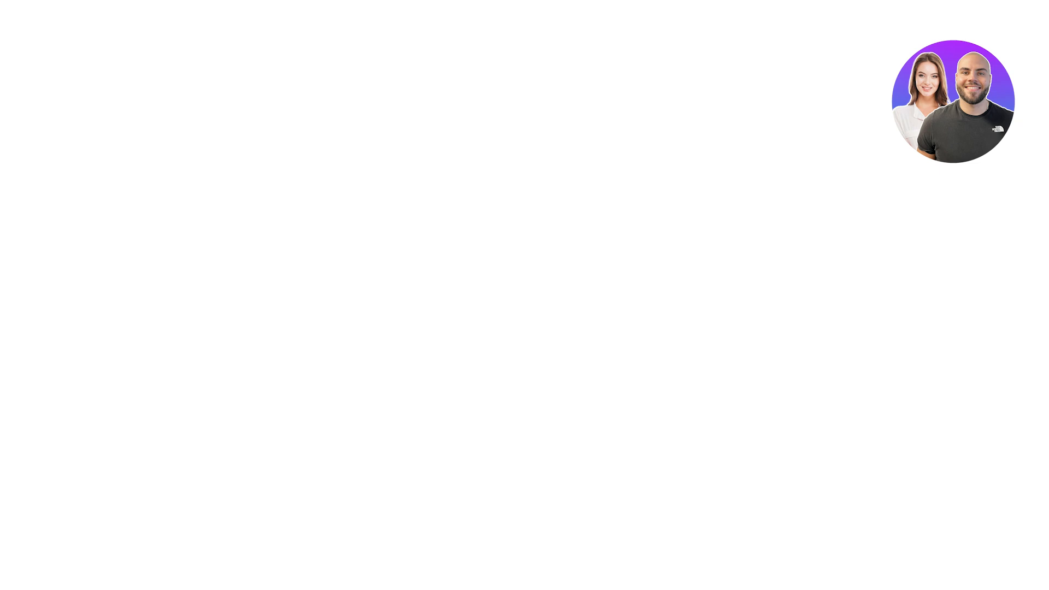
pyautogui.click(532, 406)
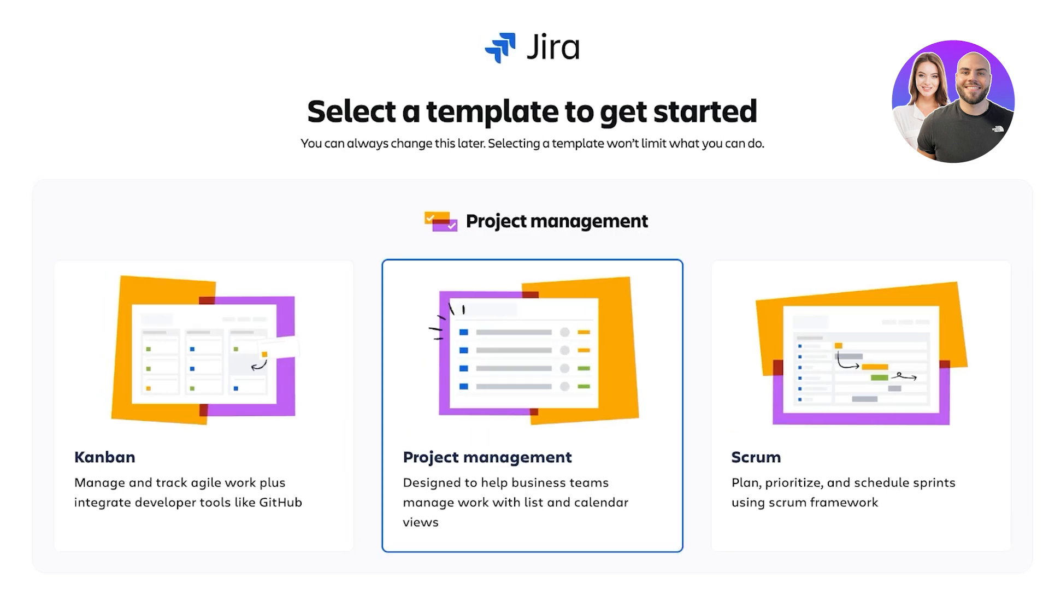
pyautogui.scroll(-2, 861, 355)
pyautogui.scroll(1, 860, 356)
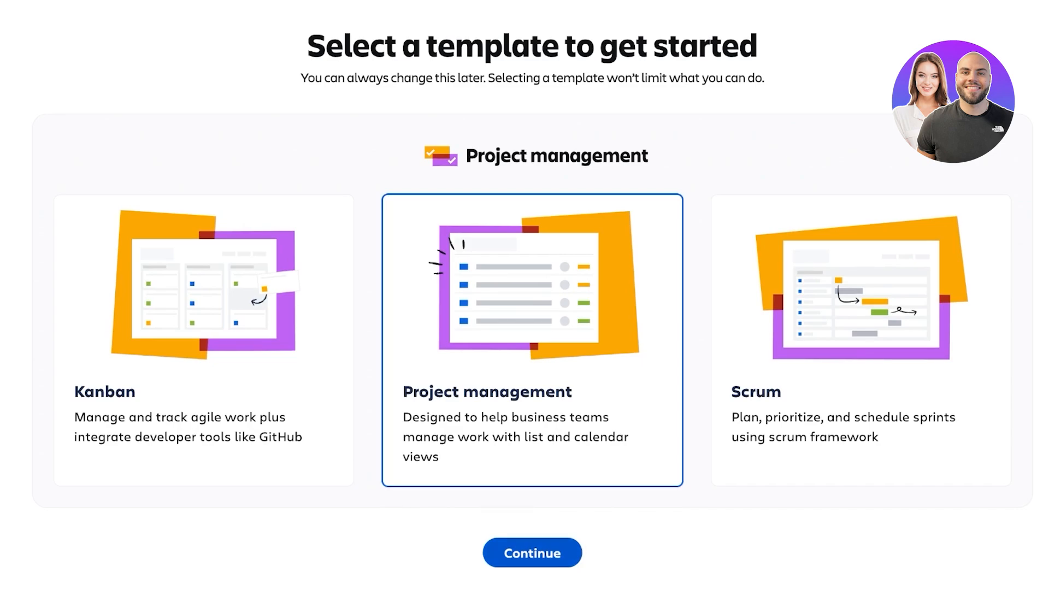
pyautogui.click(532, 553)
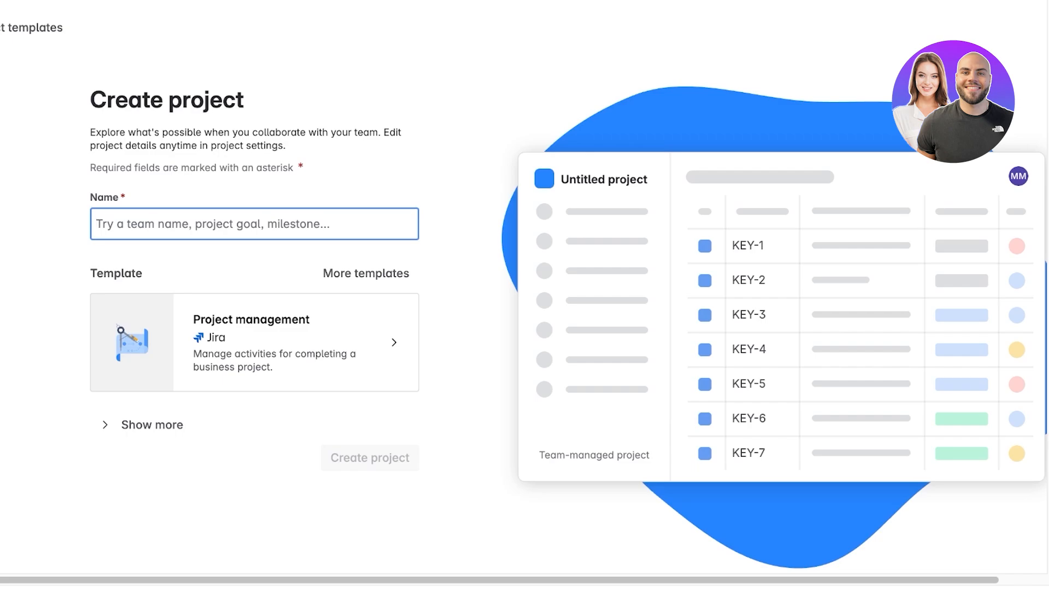
# Name the new project "Project AMR" and create it with the Project management template
pyautogui.write('P')
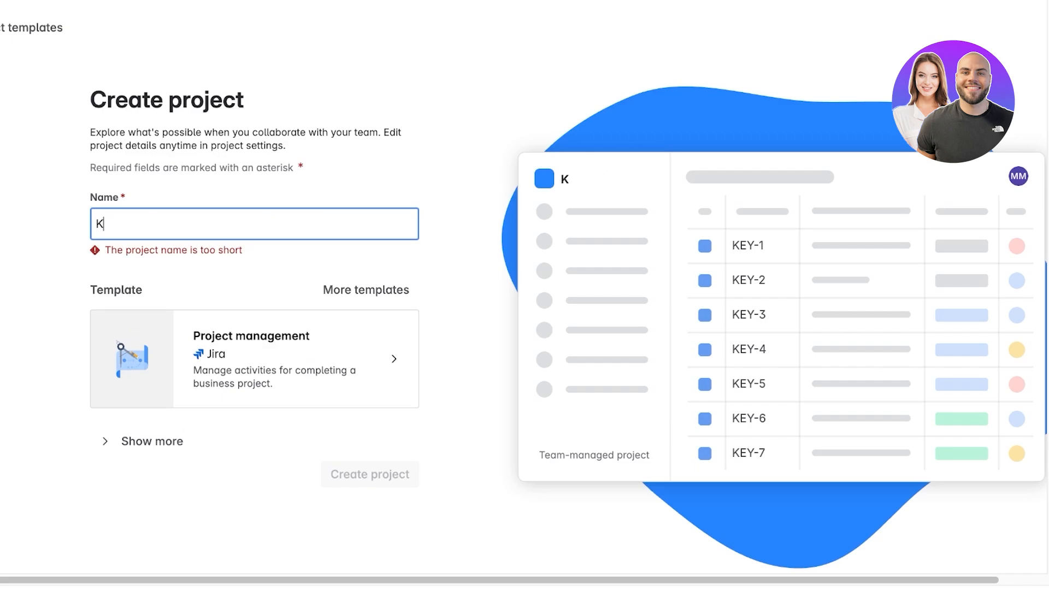
pyautogui.write('roject A')
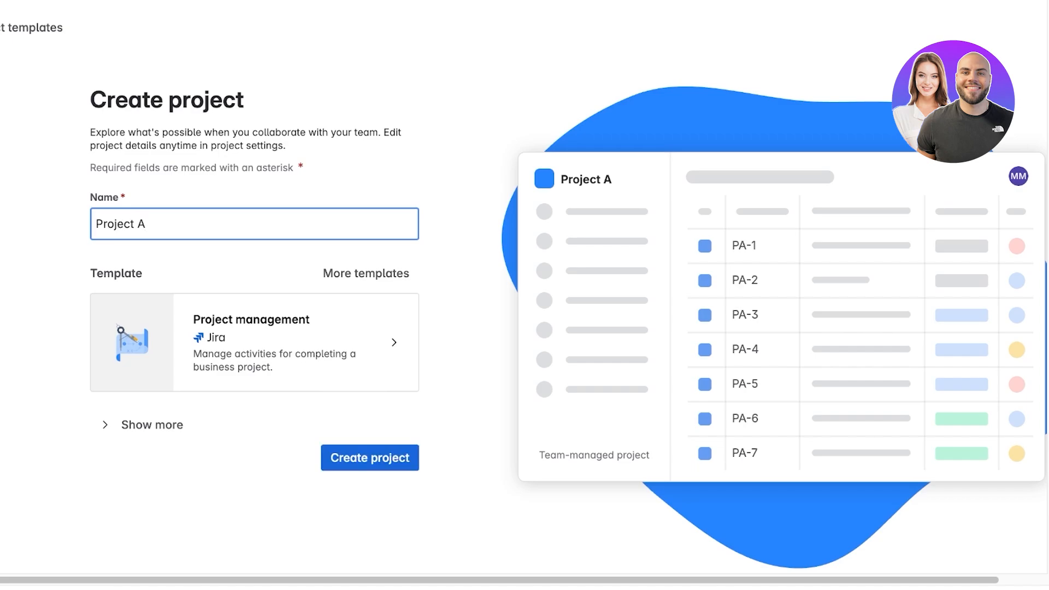
pyautogui.write('MG')
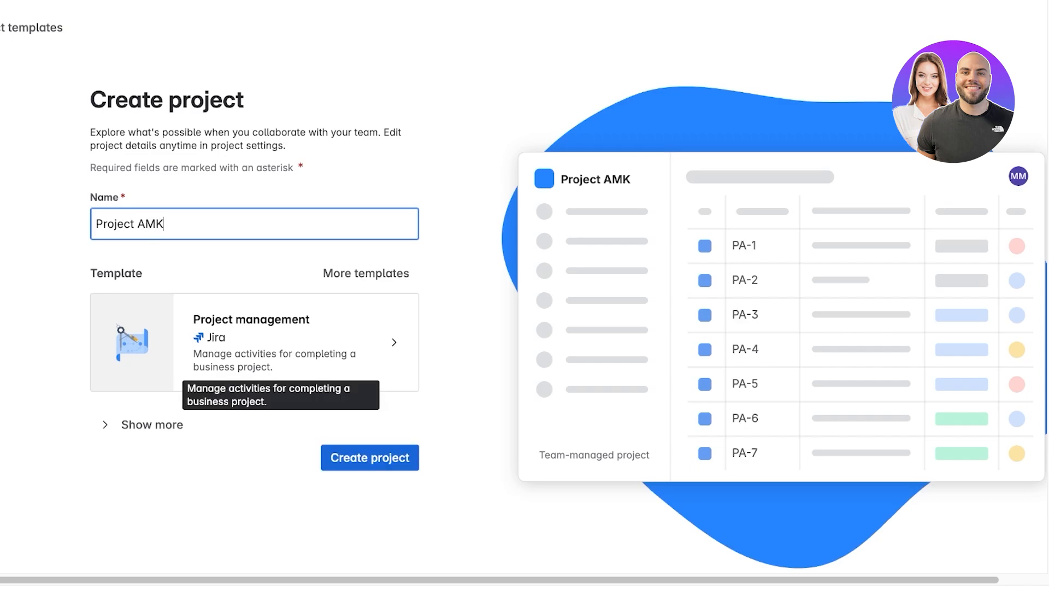
pyautogui.press('BackSpace')
pyautogui.write('R')
pyautogui.press('Return')
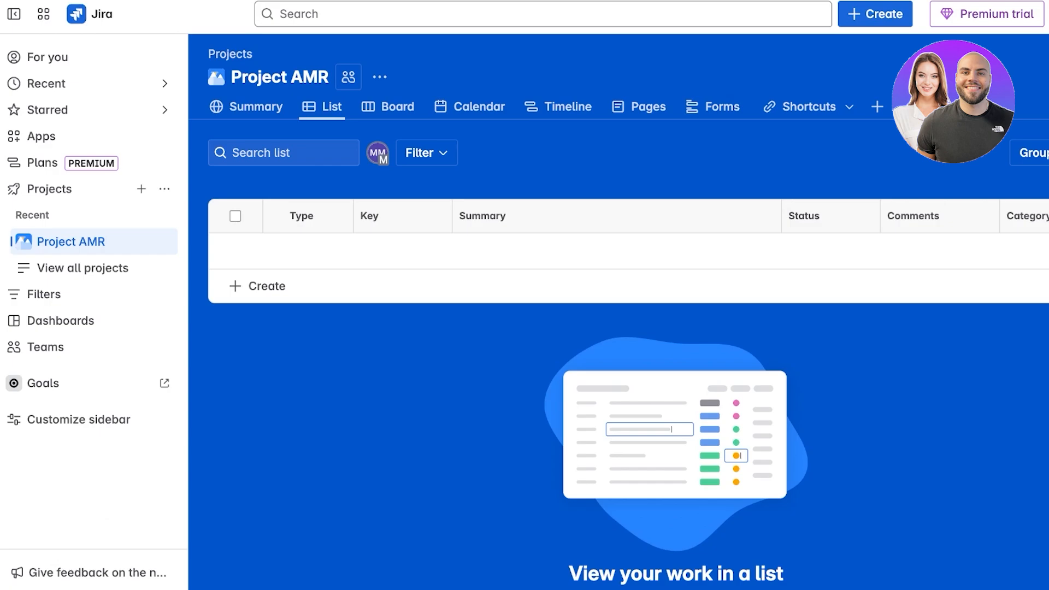
# View the list of all projects and reopen Project AMR from it
pyautogui.click(71, 241)
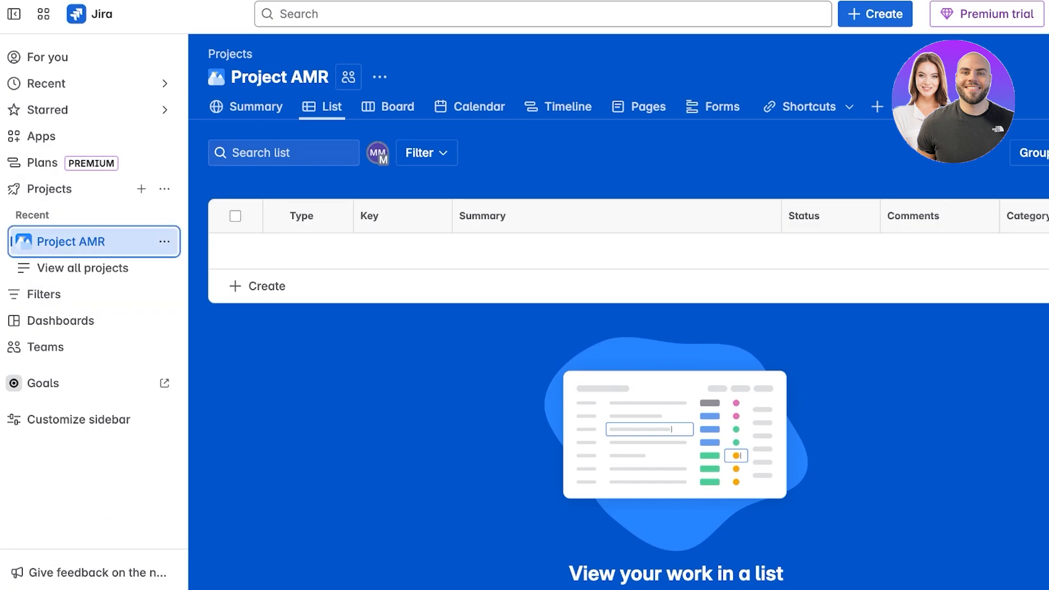
pyautogui.click(82, 268)
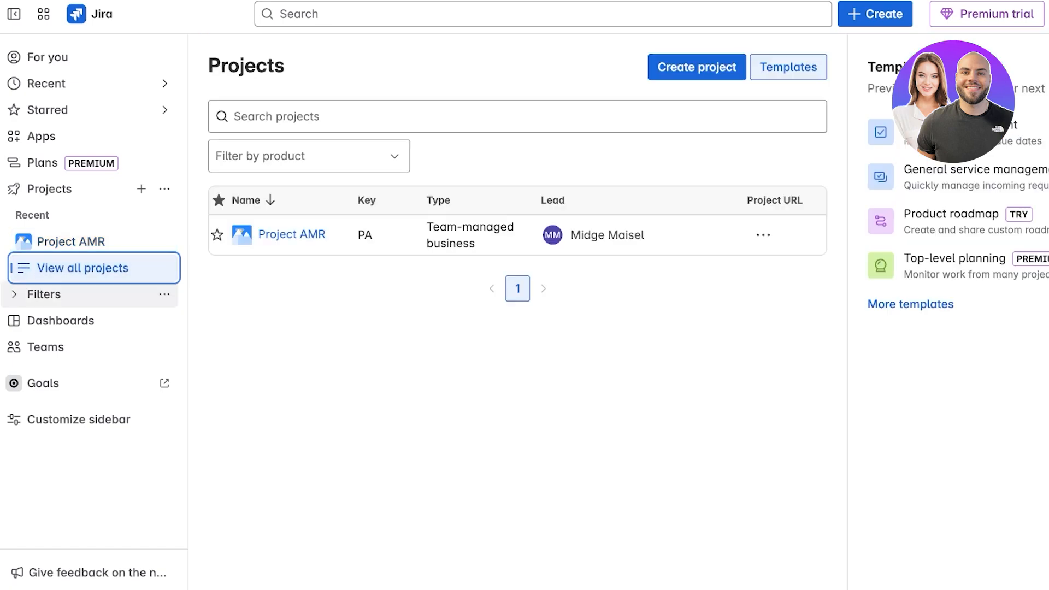
pyautogui.click(291, 234)
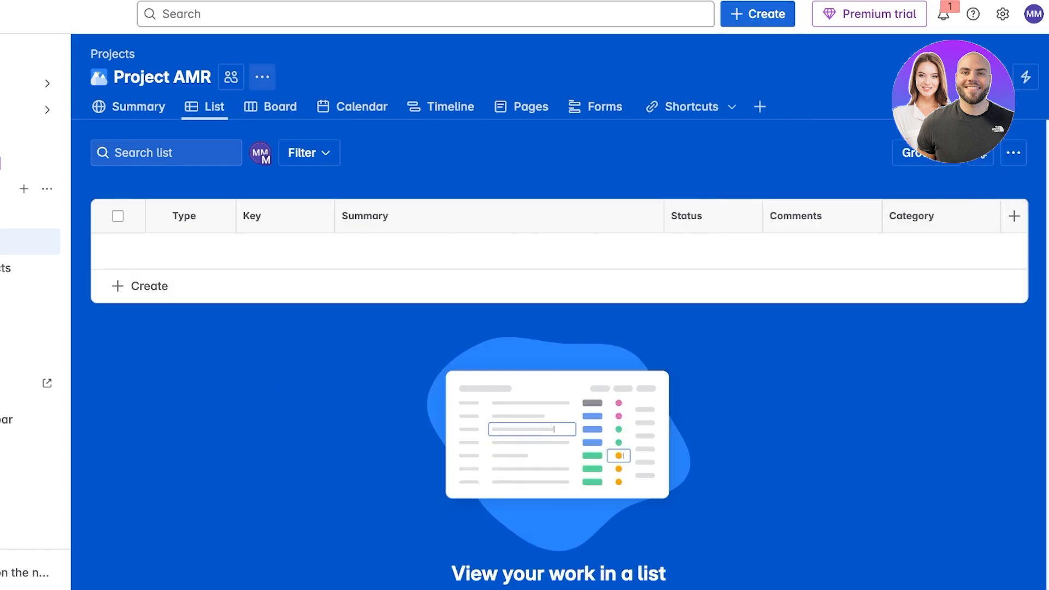
# Set the background color of Project AMR to Light magenta
pyautogui.click(263, 77)
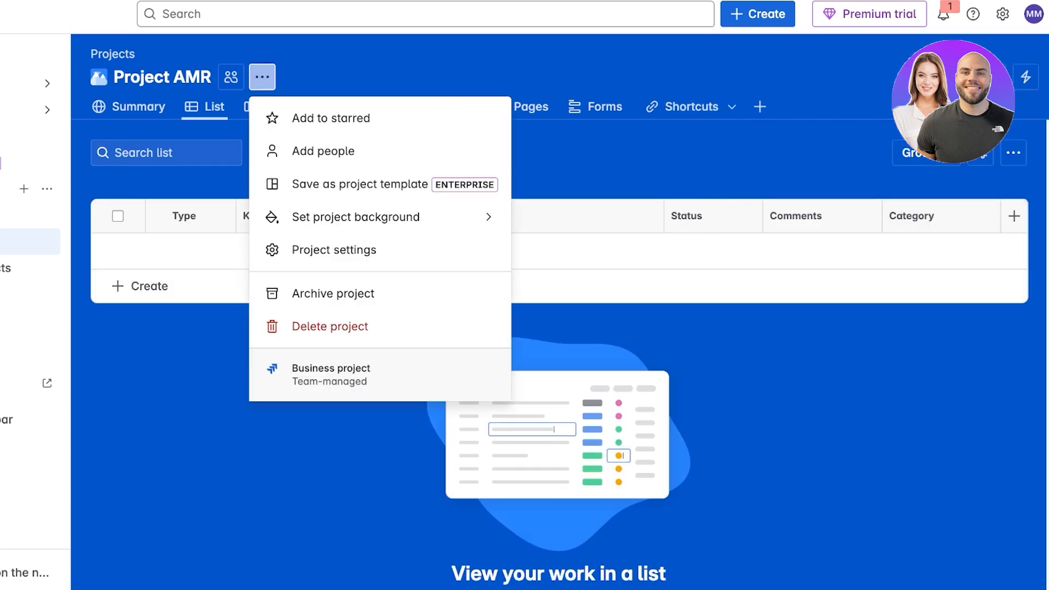
pyautogui.click(357, 217)
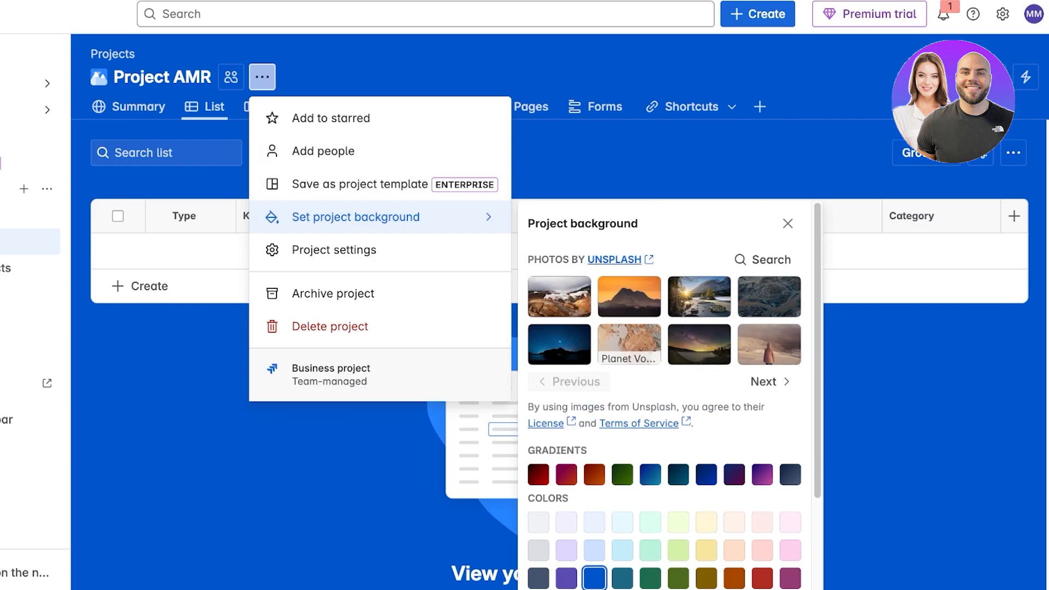
pyautogui.scroll(-1, 629, 344)
pyautogui.click(762, 520)
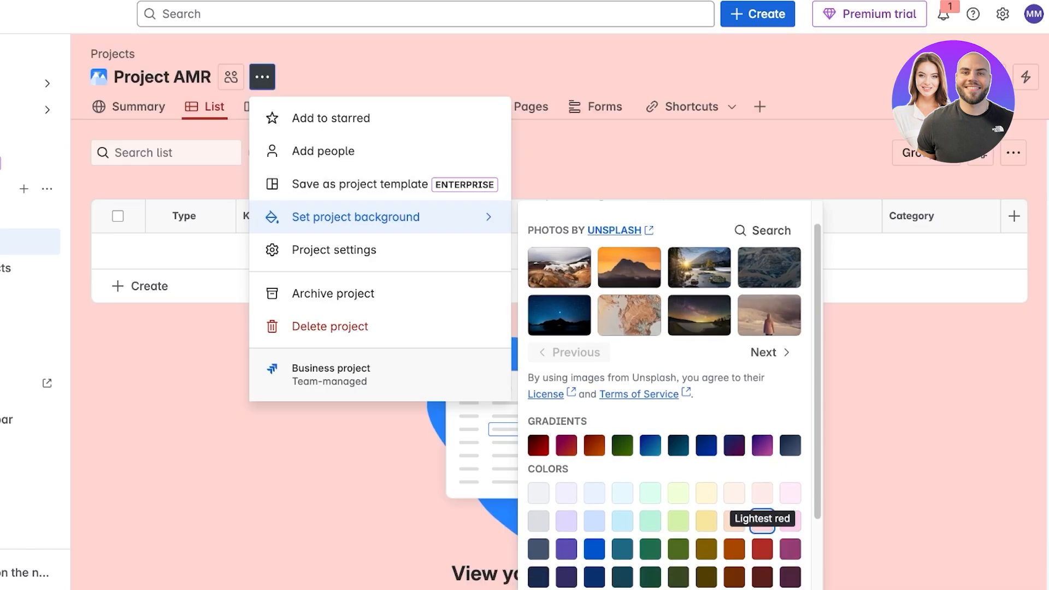
pyautogui.click(790, 493)
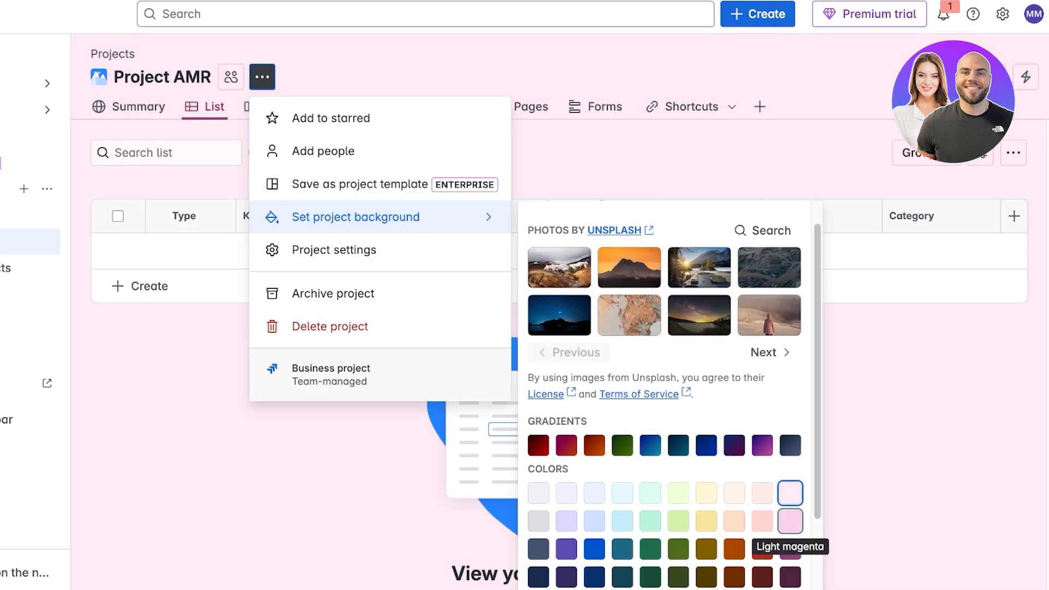
pyautogui.click(790, 521)
pyautogui.scroll(-2, 566, 446)
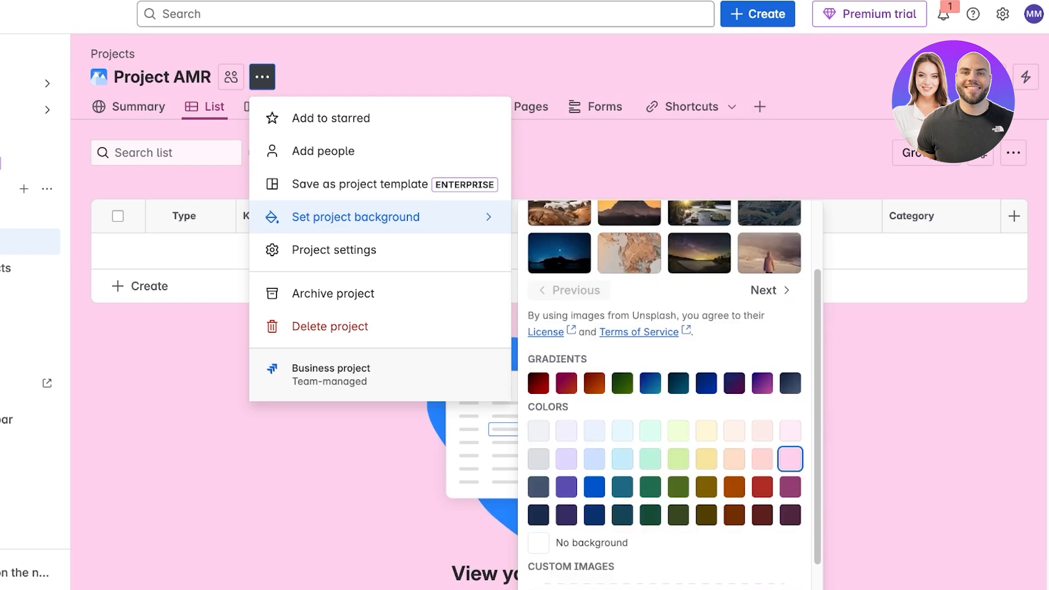
pyautogui.scroll(-2, 664, 399)
pyautogui.scroll(5, 664, 399)
pyautogui.scroll(-5, 664, 399)
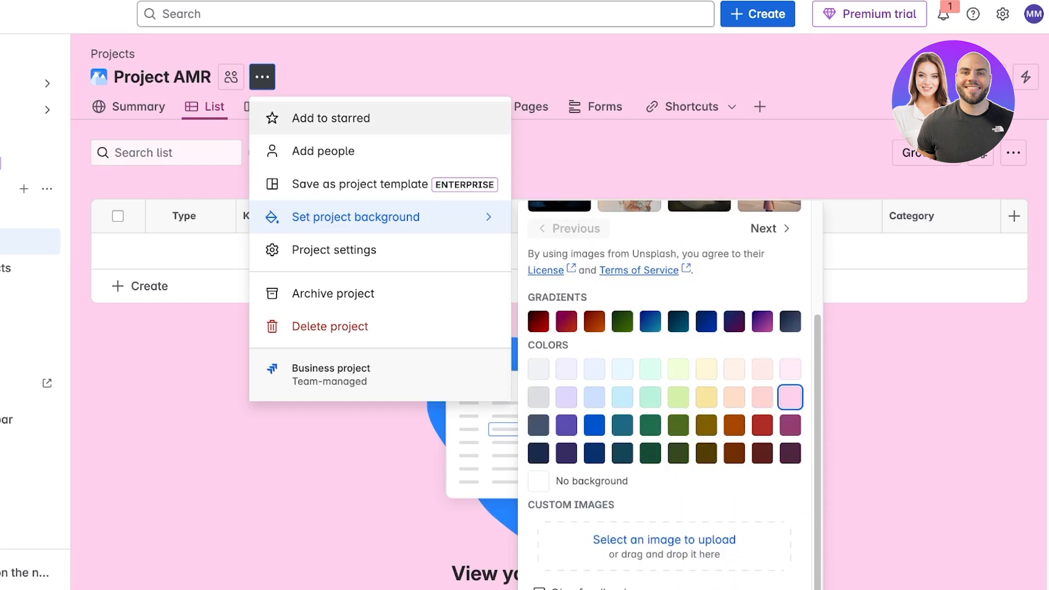
pyautogui.click(262, 77)
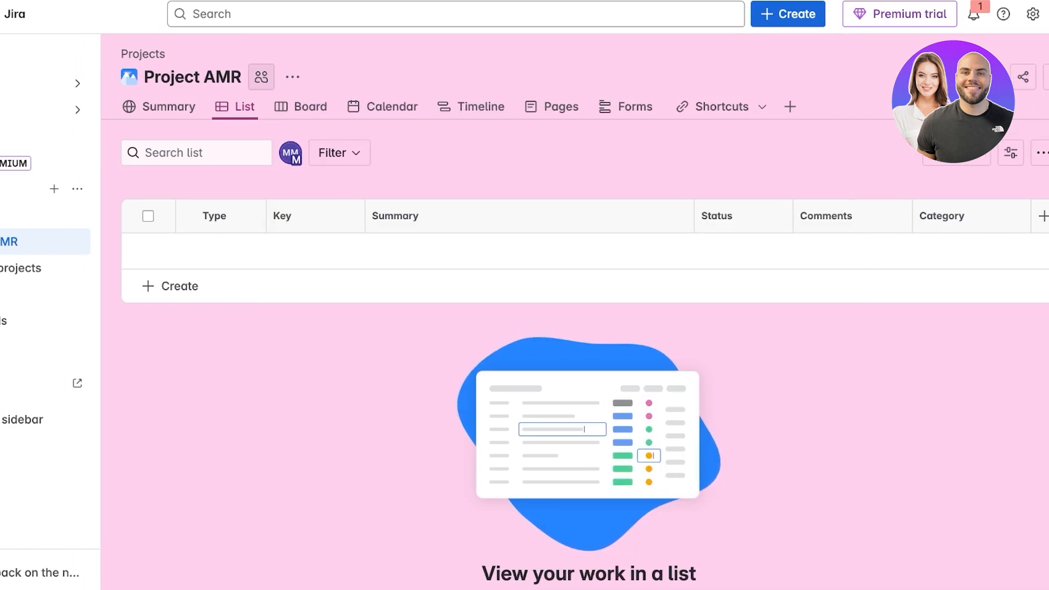
# View the options for linking contributing teams and adding people to Project AMR, leaving both without saving
pyautogui.click(231, 77)
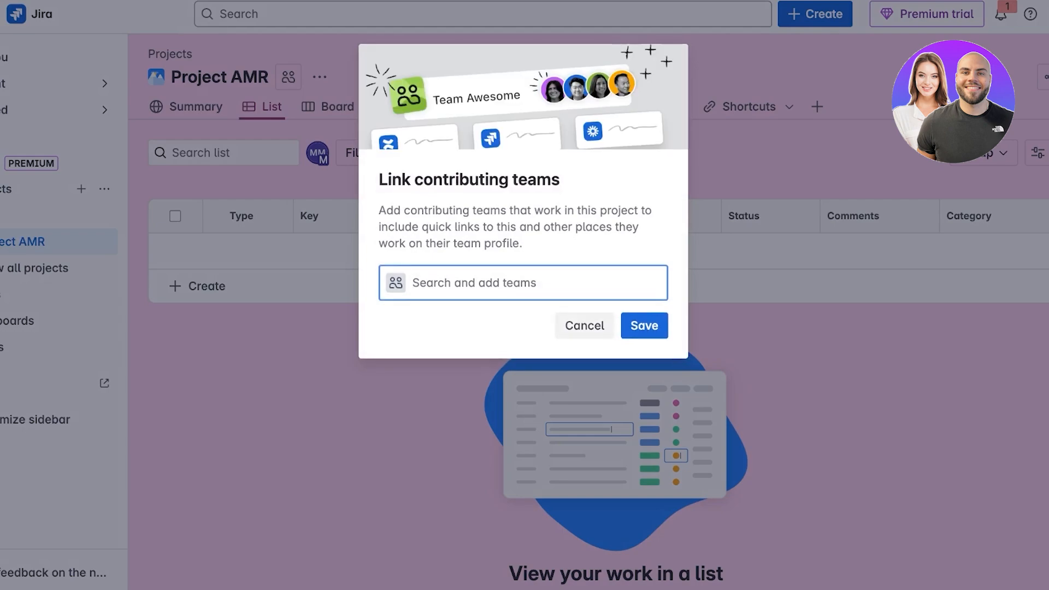
pyautogui.click(584, 326)
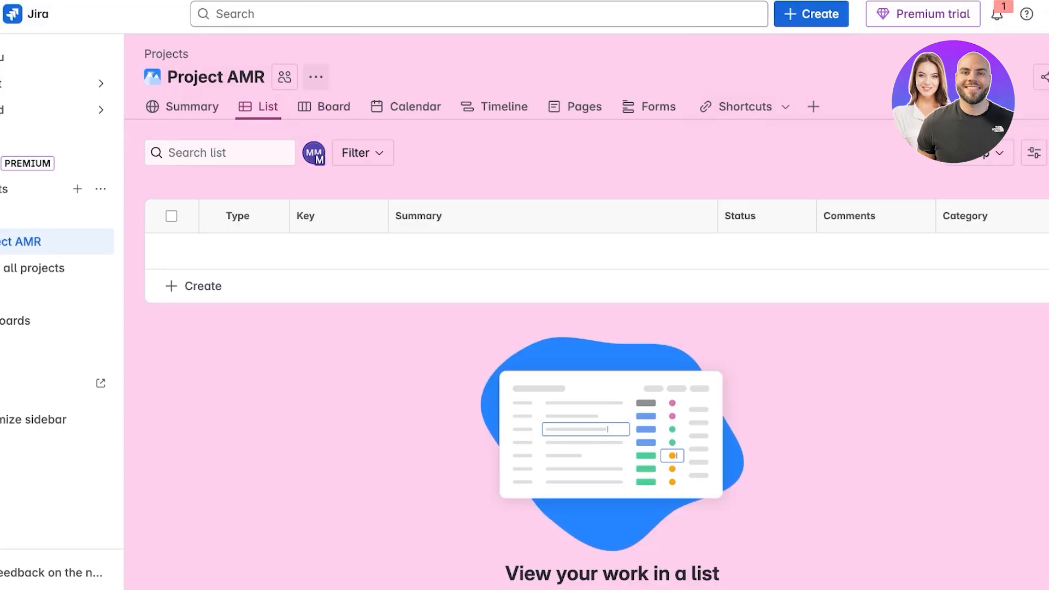
pyautogui.click(320, 77)
pyautogui.click(320, 151)
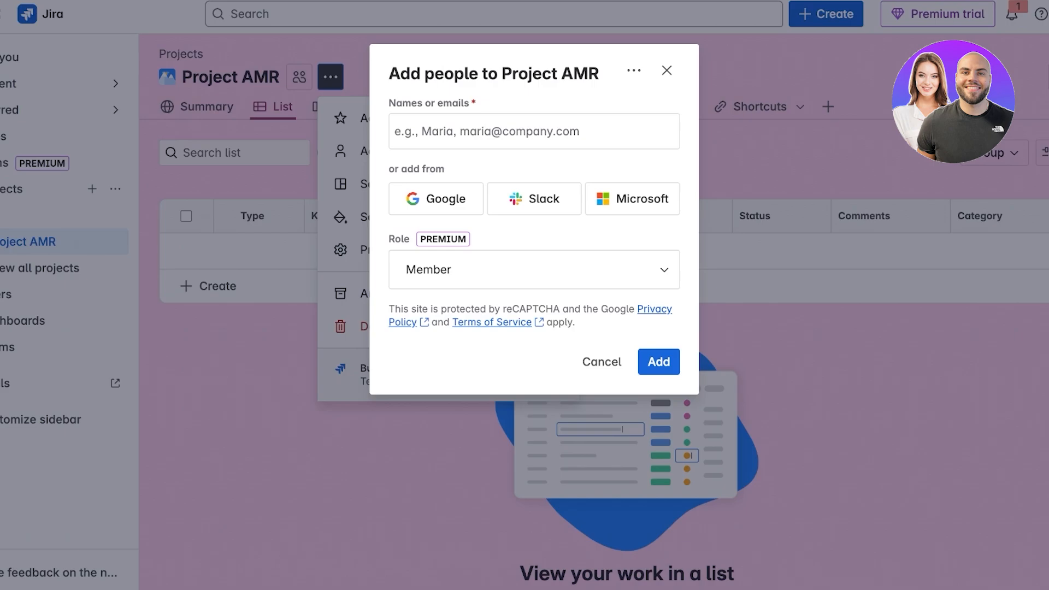
pyautogui.click(666, 70)
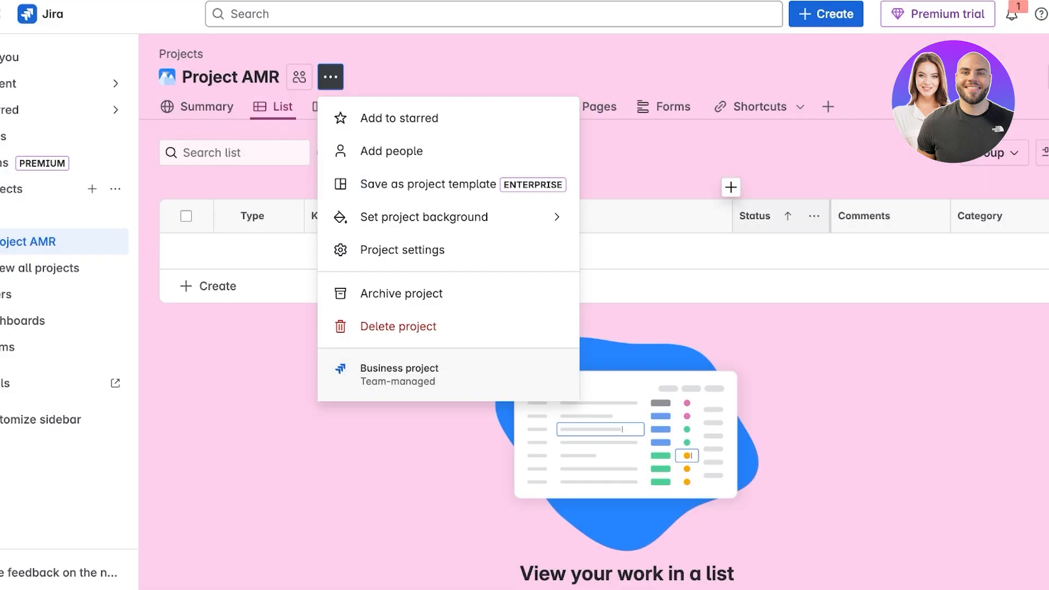
# Review the status, priority, work type and team workload sections on Project AMR's summary page
pyautogui.click(782, 327)
pyautogui.click(191, 107)
pyautogui.click(138, 106)
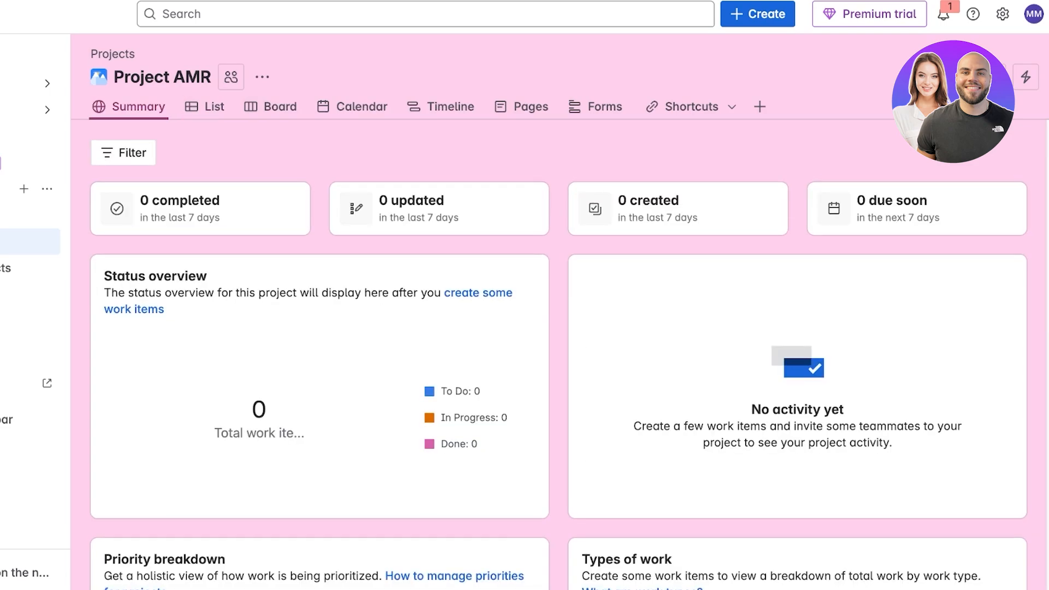
pyautogui.scroll(-10, 559, 355)
pyautogui.scroll(10, 559, 355)
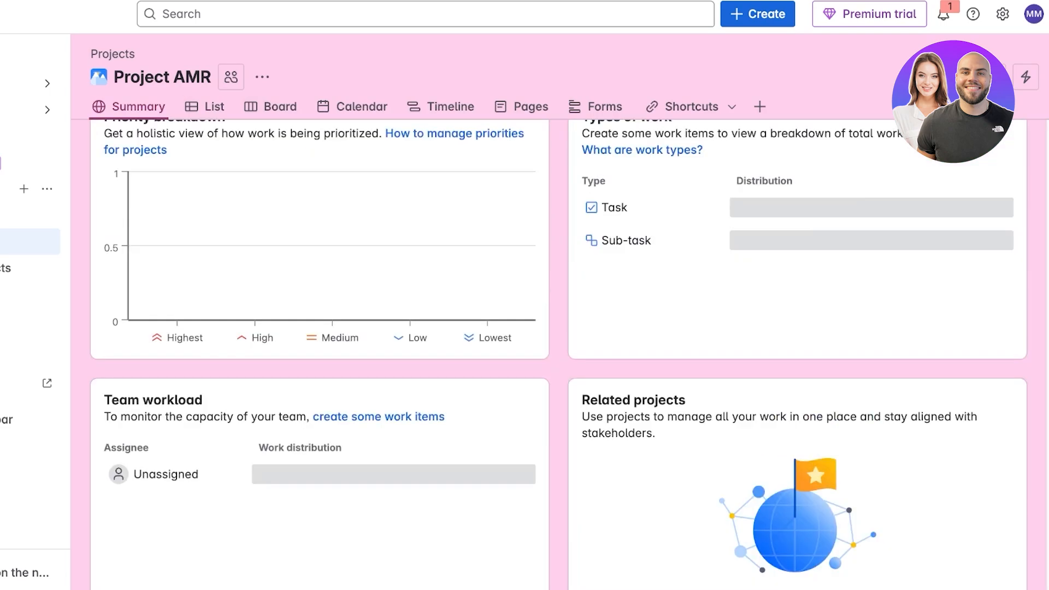
# In the project's list view, start a new Dropdown field and try to create it with the name "Team"
pyautogui.click(207, 107)
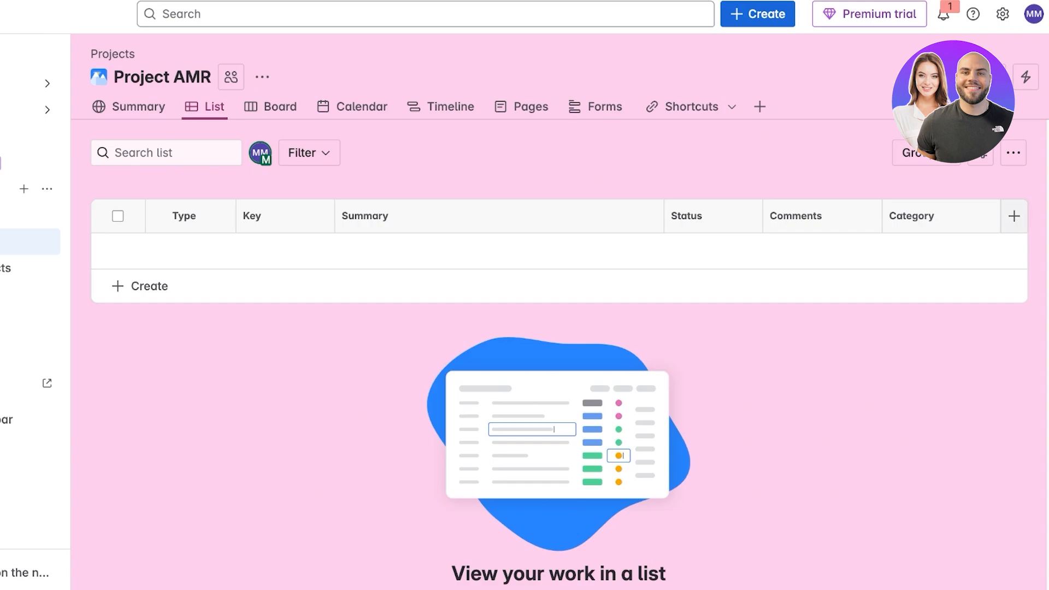
pyautogui.click(1014, 216)
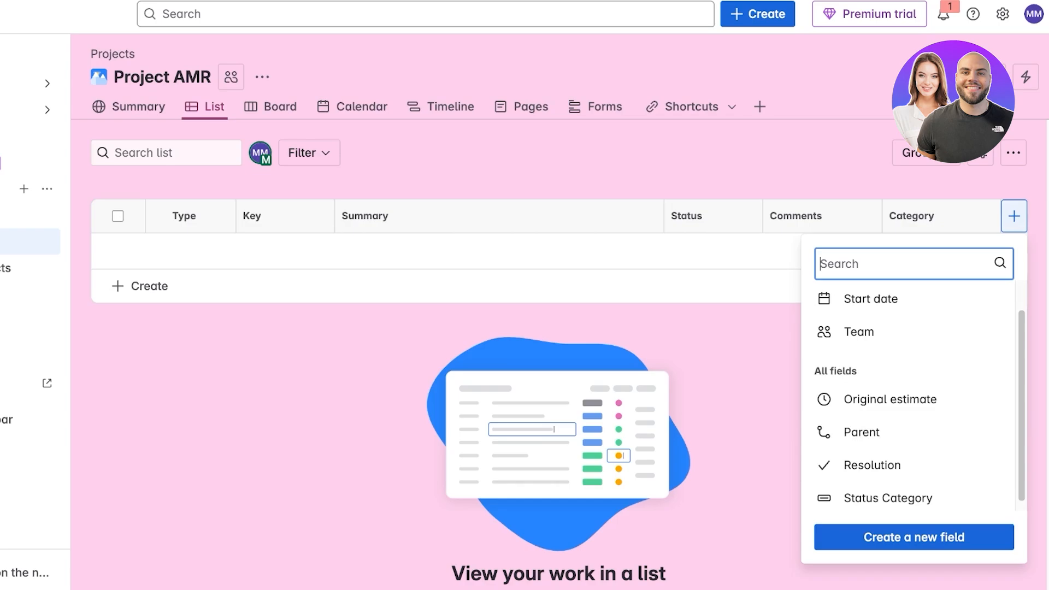
pyautogui.scroll(1, 908, 399)
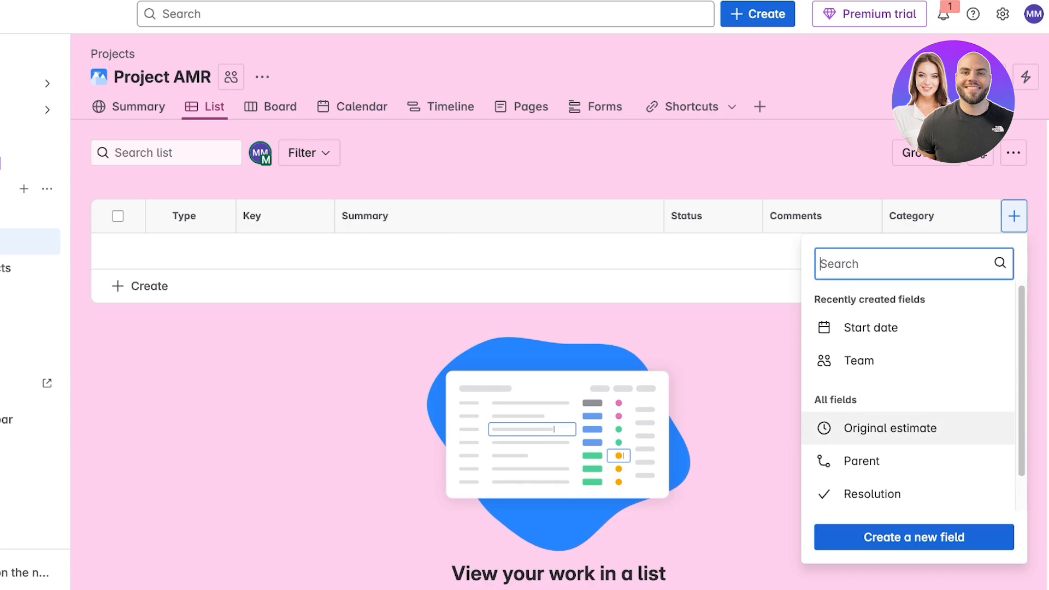
pyautogui.scroll(-1, 907, 427)
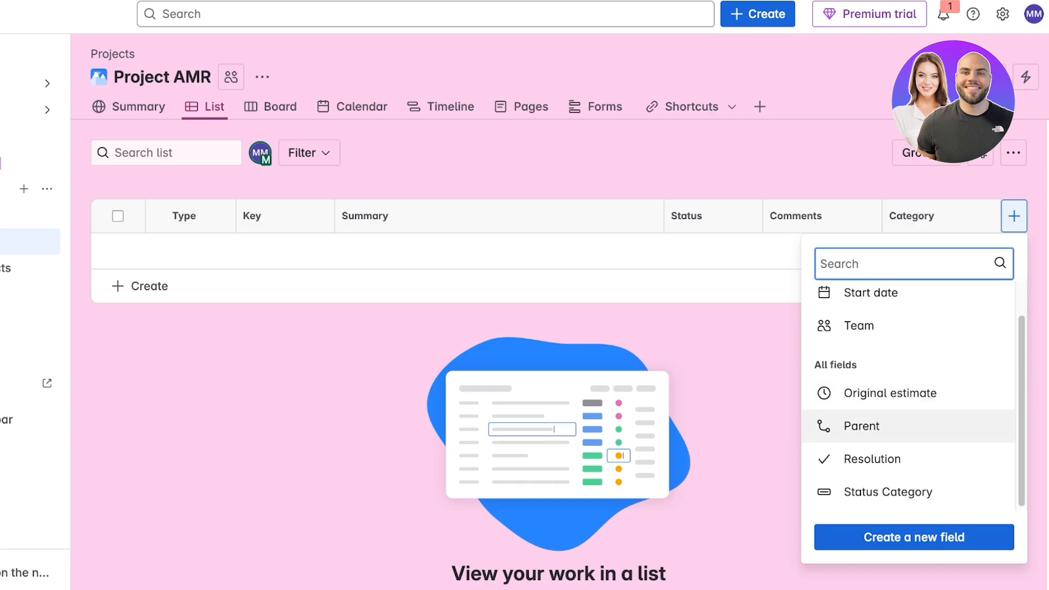
pyautogui.scroll(1, 907, 410)
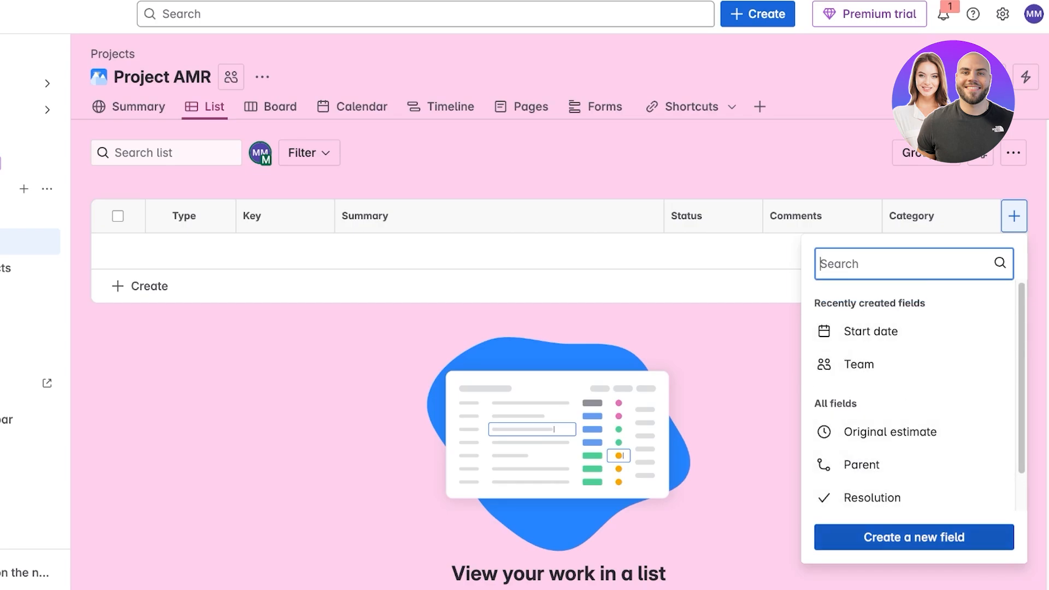
pyautogui.click(914, 537)
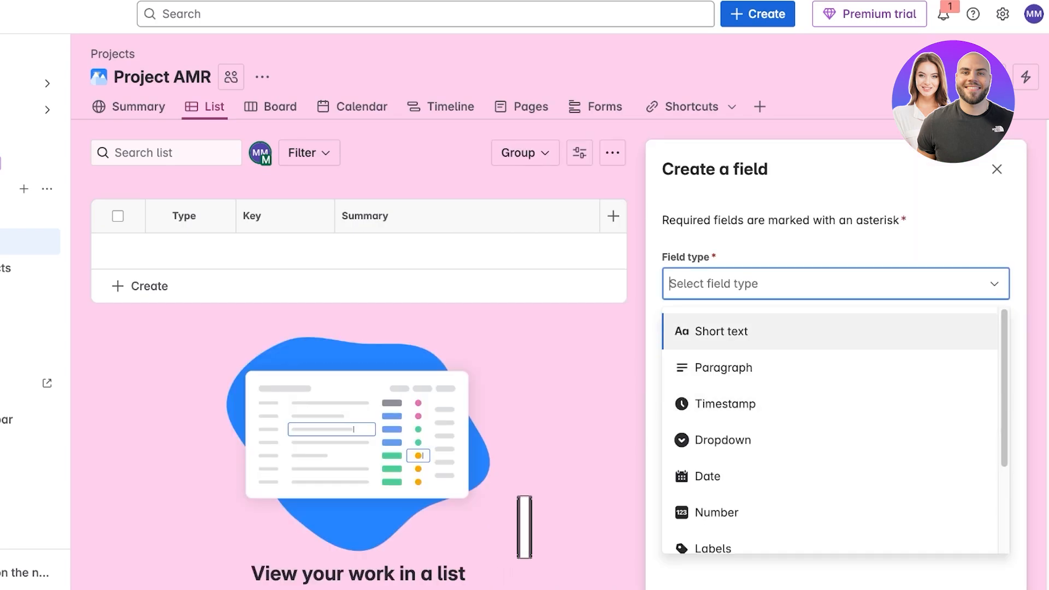
pyautogui.click(723, 440)
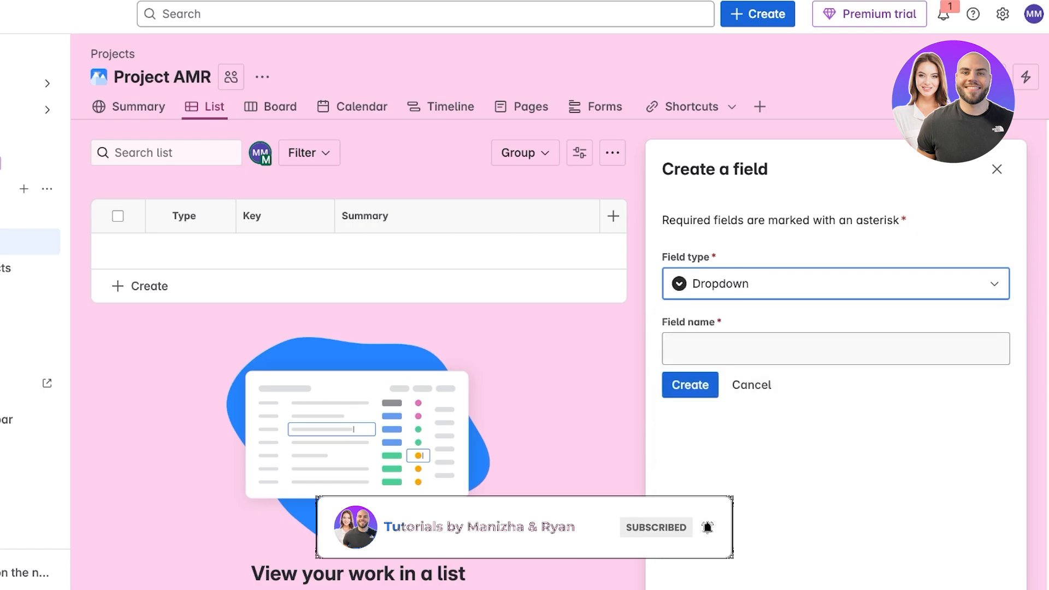
pyautogui.write('Team')
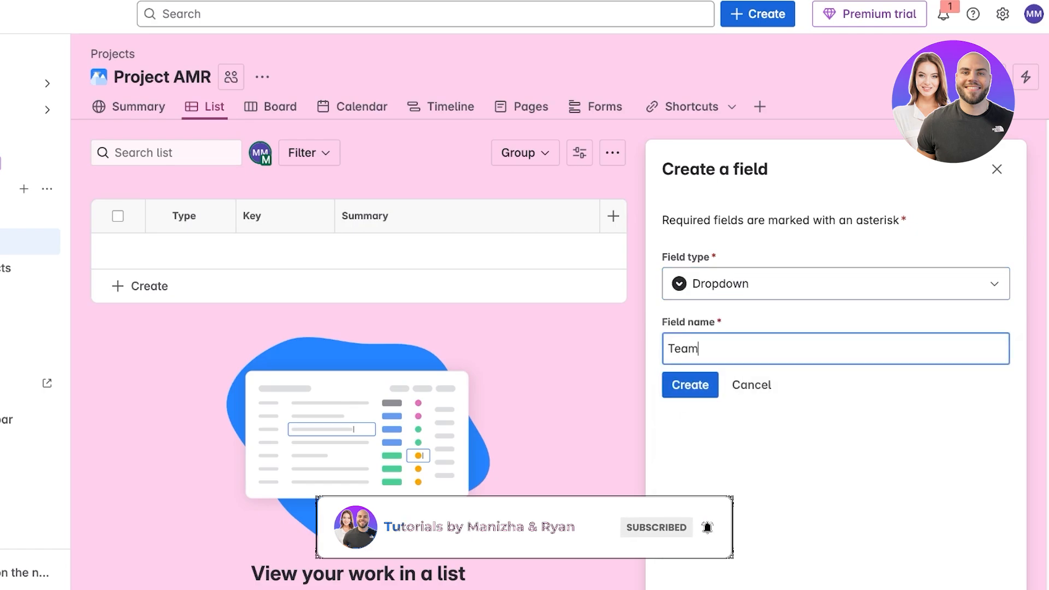
pyautogui.press('Return')
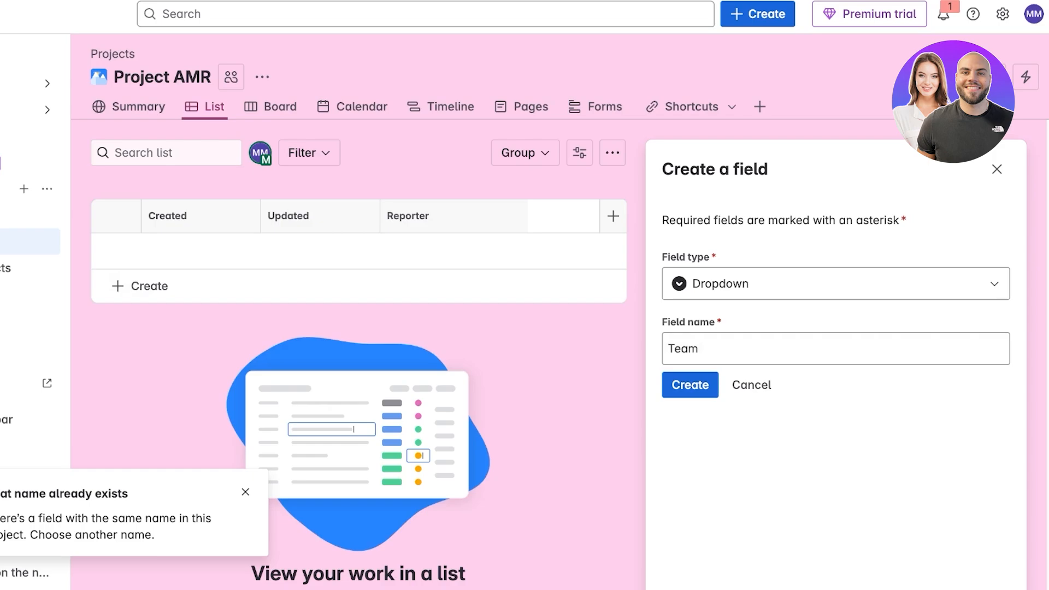
# Change the new dropdown field's name to "K or M" and create it
pyautogui.click(836, 284)
pyautogui.click(724, 439)
pyautogui.click(698, 349)
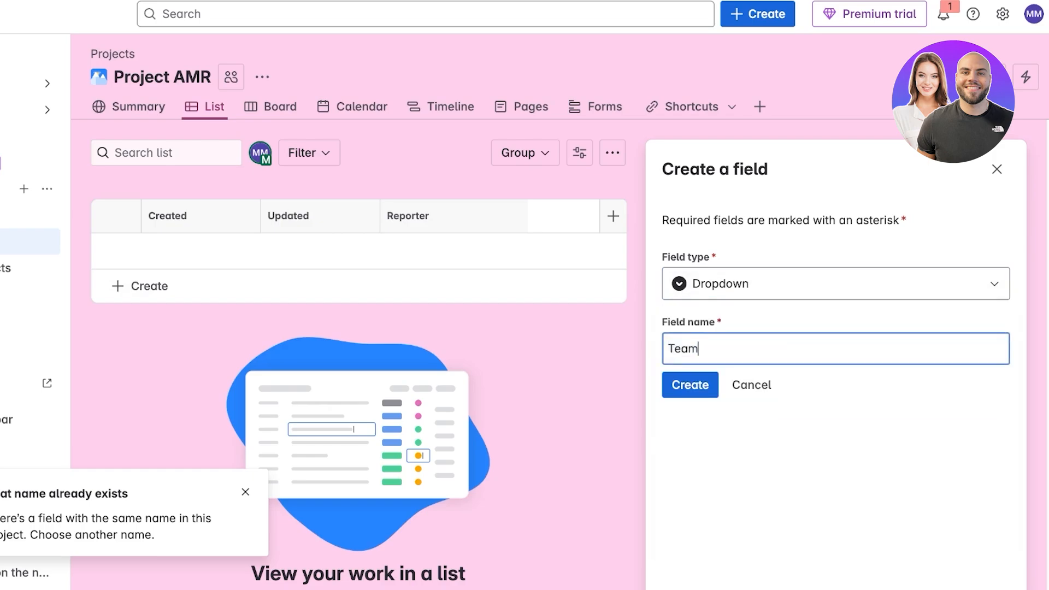
pyautogui.hotkey('ctrl', 'a')
pyautogui.press('BackSpace')
pyautogui.write('K or M')
pyautogui.press('Return')
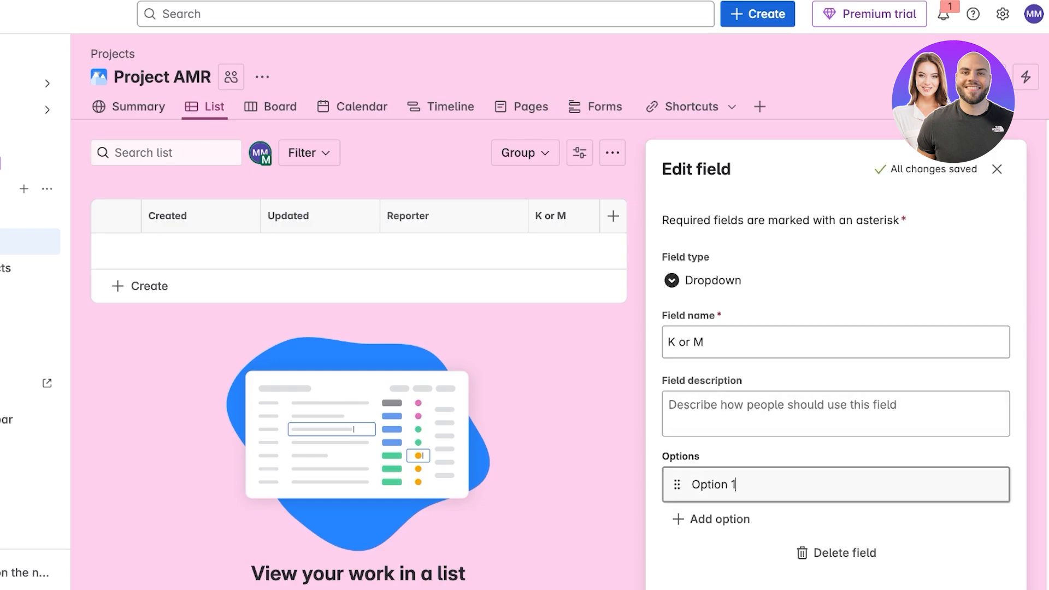
# Give the K or M field the two options "K" and "M" and close the field editor
pyautogui.hotkey('ctrl', 'a')
pyautogui.write('K')
pyautogui.press('Return')
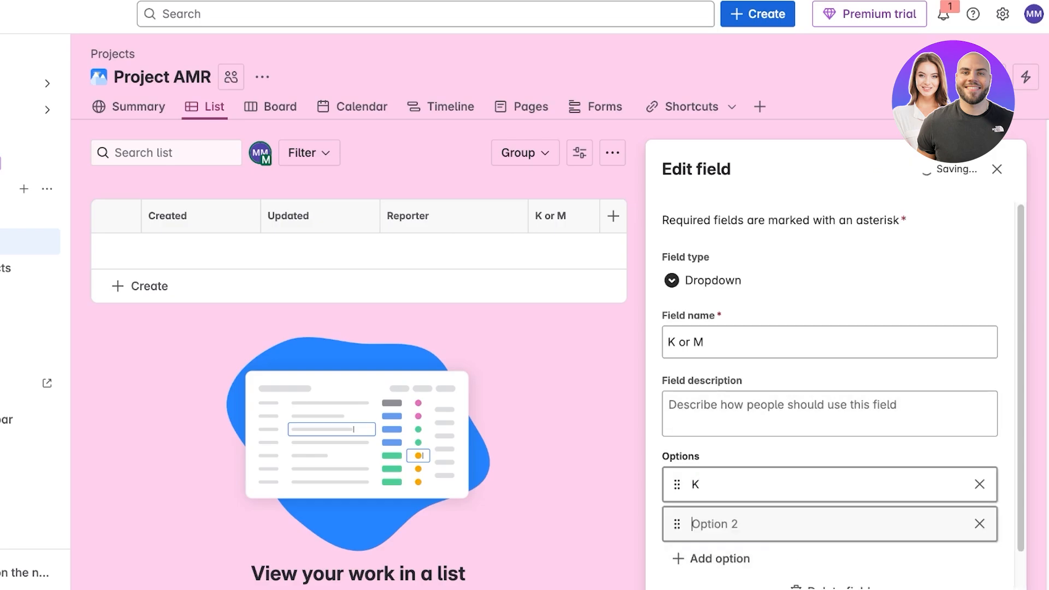
pyautogui.write('M')
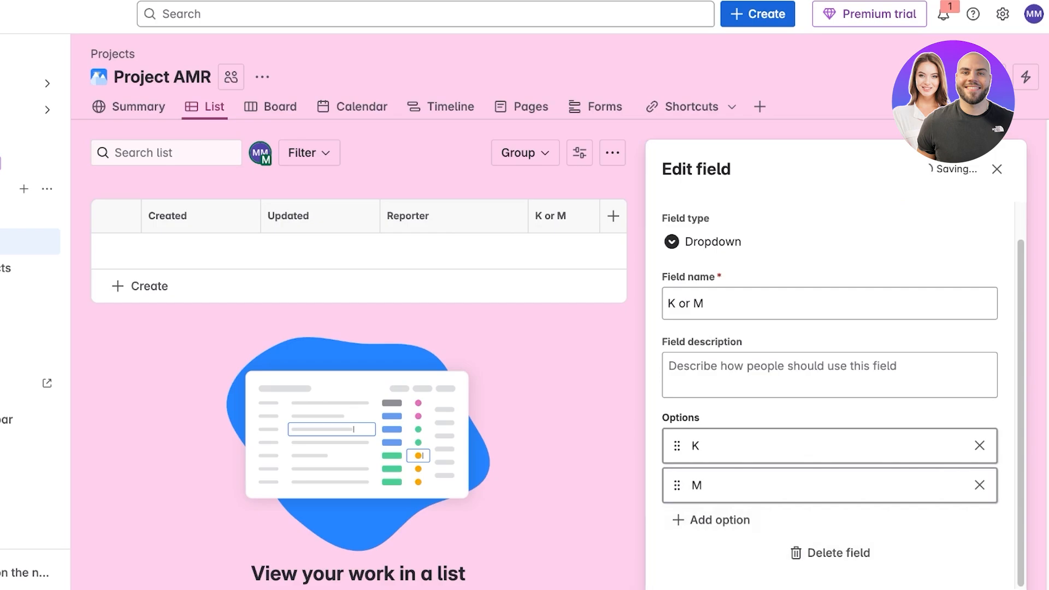
pyautogui.click(997, 169)
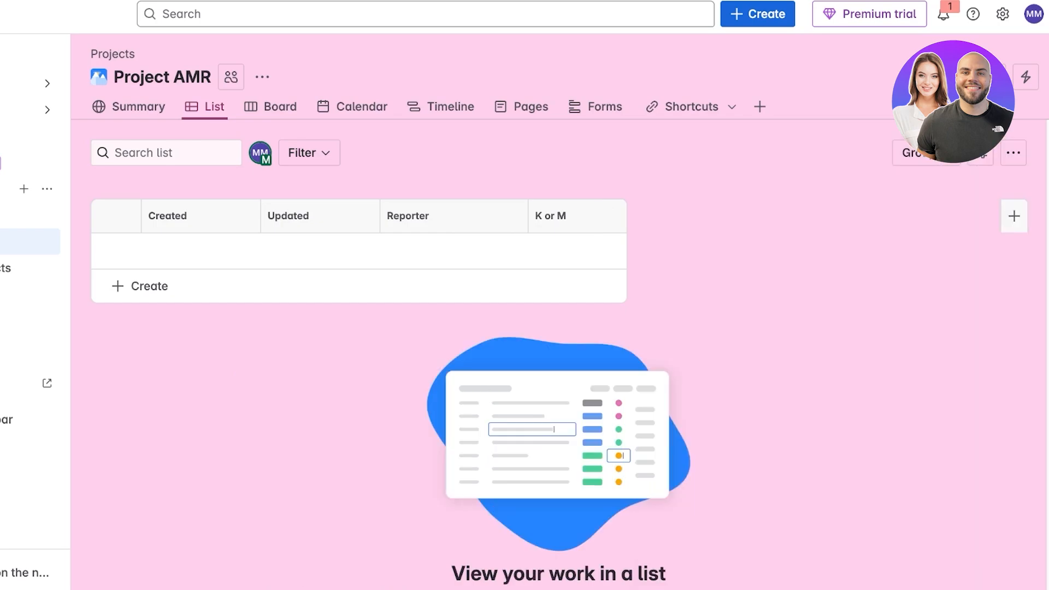
# View the field types offered for another new list field and leave the form without creating one
pyautogui.click(1014, 215)
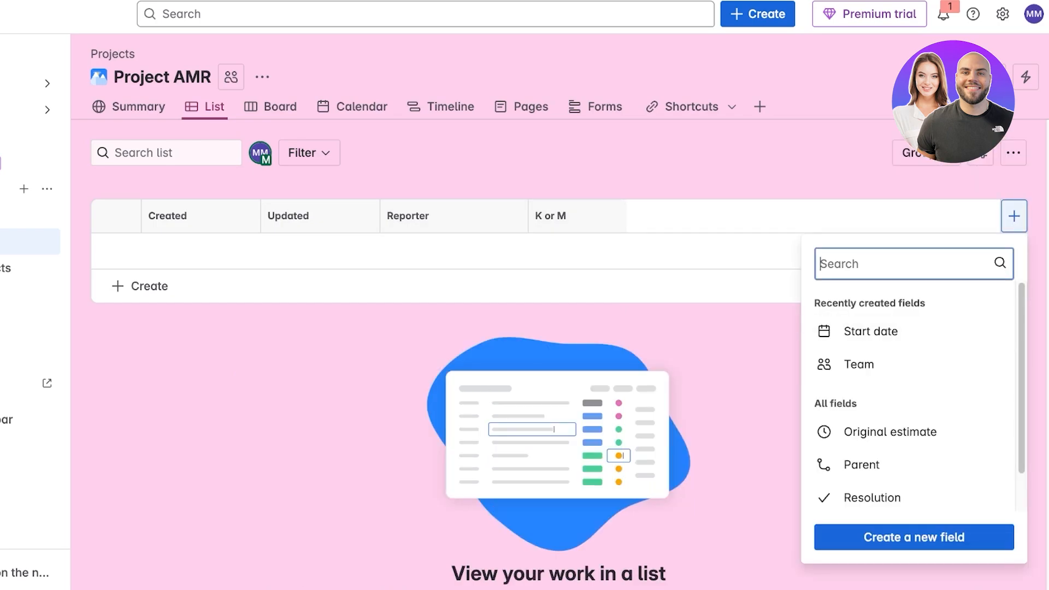
pyautogui.click(915, 537)
pyautogui.click(836, 284)
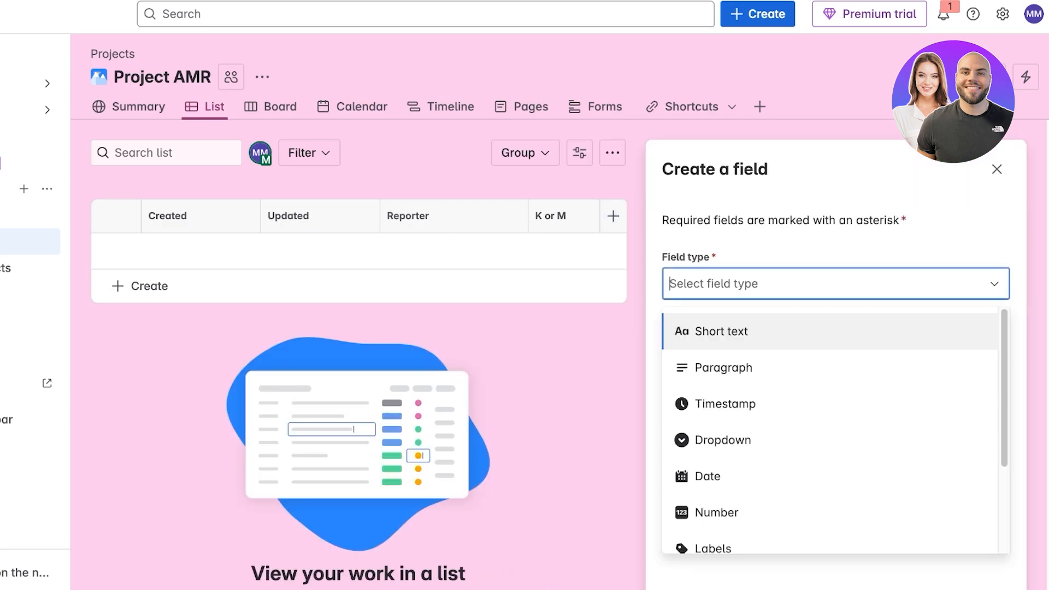
pyautogui.scroll(-3, 831, 383)
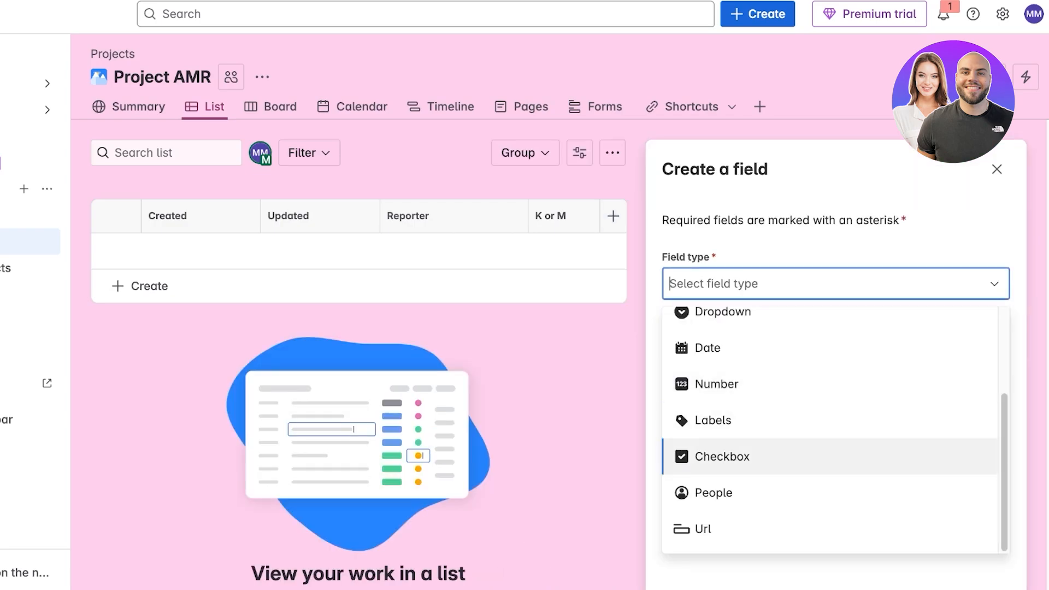
pyautogui.click(836, 571)
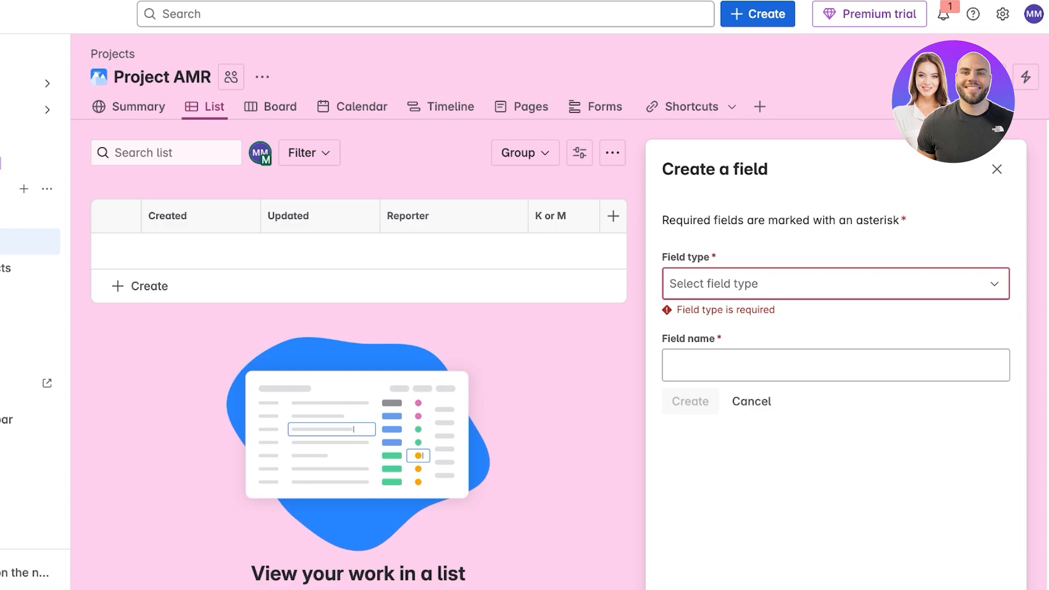
pyautogui.click(997, 170)
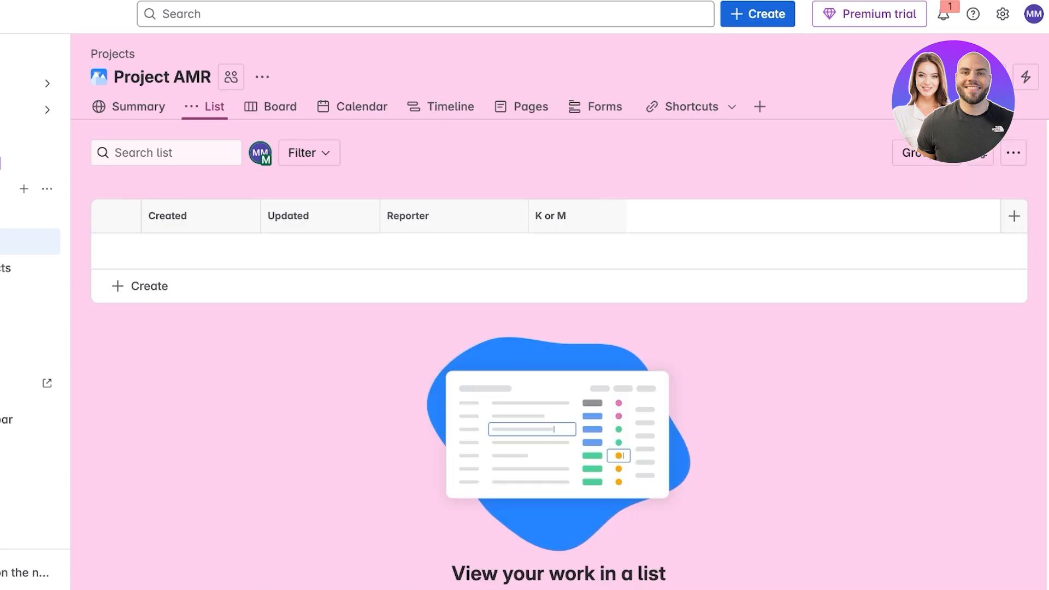
# Rename the To Do column on the project's board to "Tasks"
pyautogui.click(270, 107)
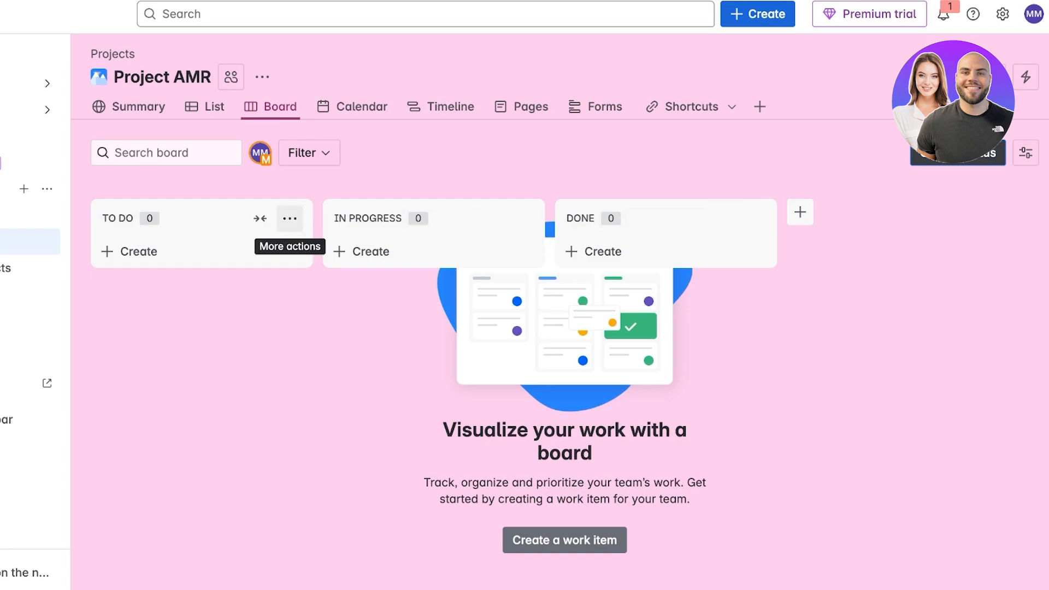
pyautogui.click(289, 219)
pyautogui.click(228, 260)
pyautogui.hotkey('ctrl', 'shift', 'Left')
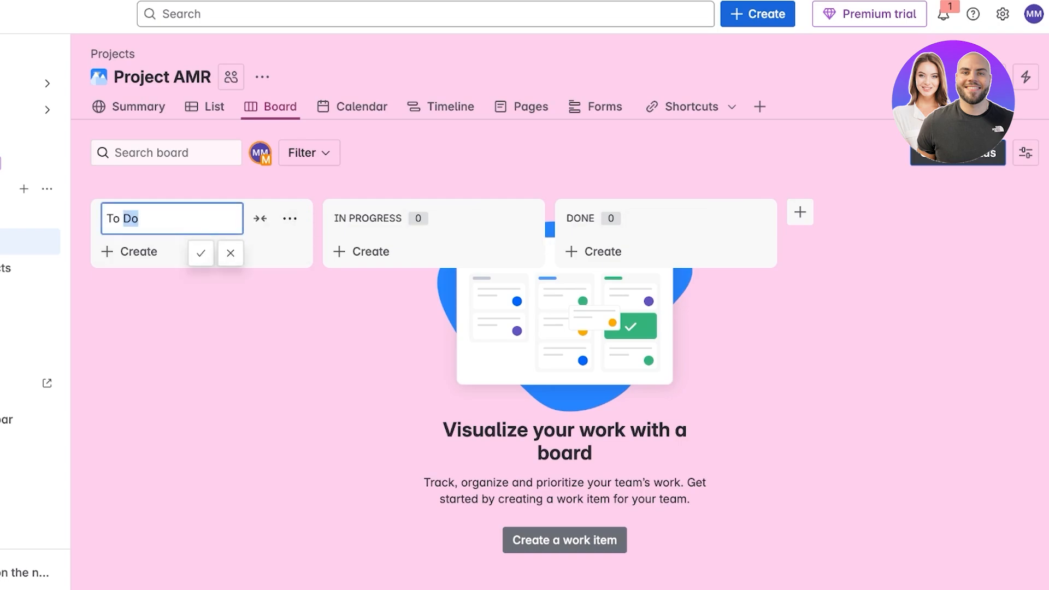
pyautogui.hotkey('ctrl', 'shift', 'Left')
pyautogui.write('Tasks')
pyautogui.press('Return')
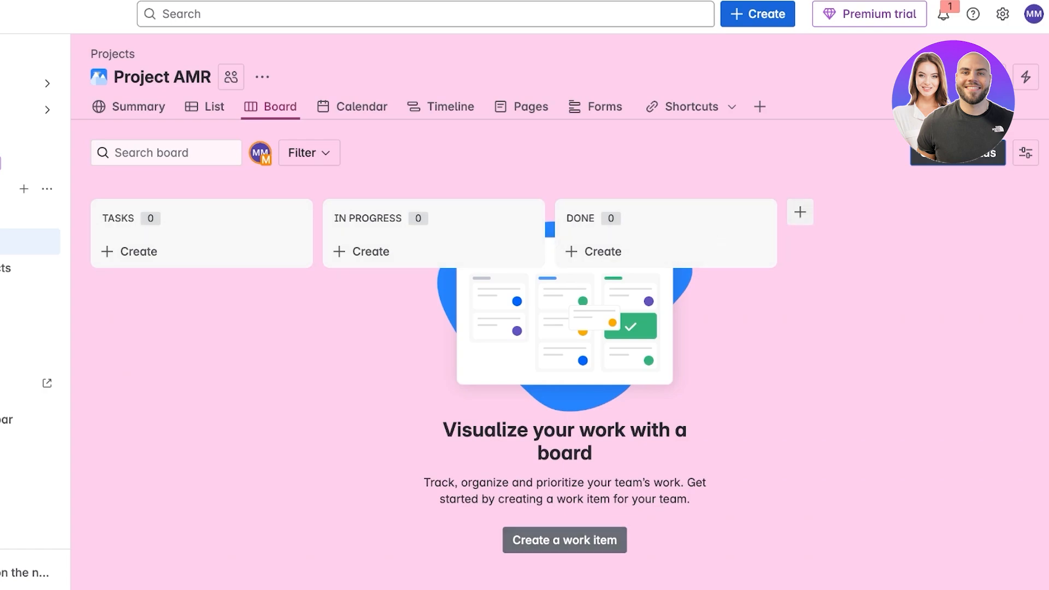
# Add a new status column named "Approved" to the board and choose its category
pyautogui.click(800, 212)
pyautogui.write('Approved')
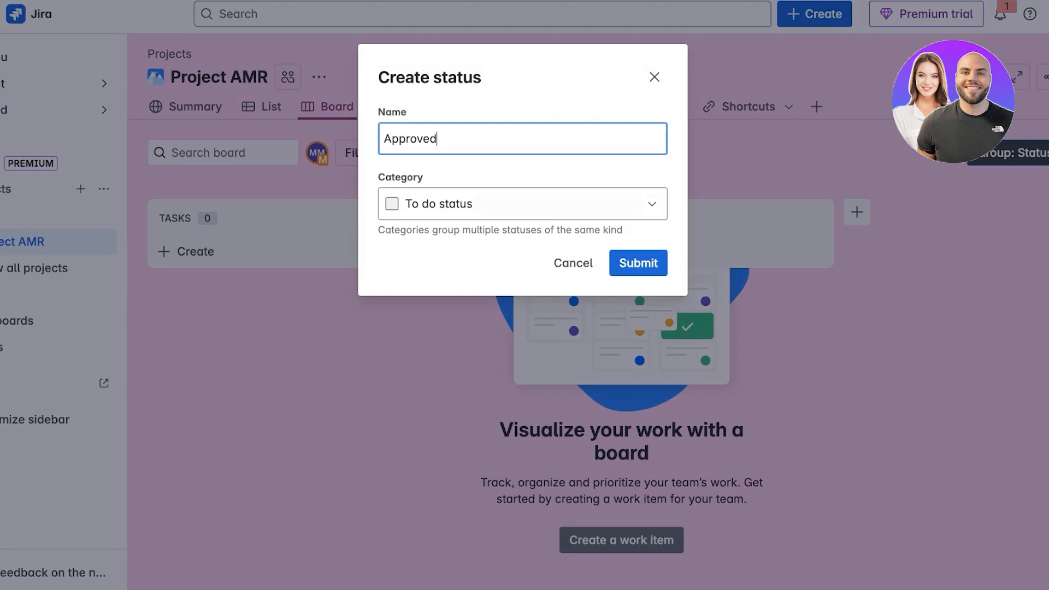
pyautogui.click(523, 204)
pyautogui.click(440, 300)
pyautogui.click(638, 263)
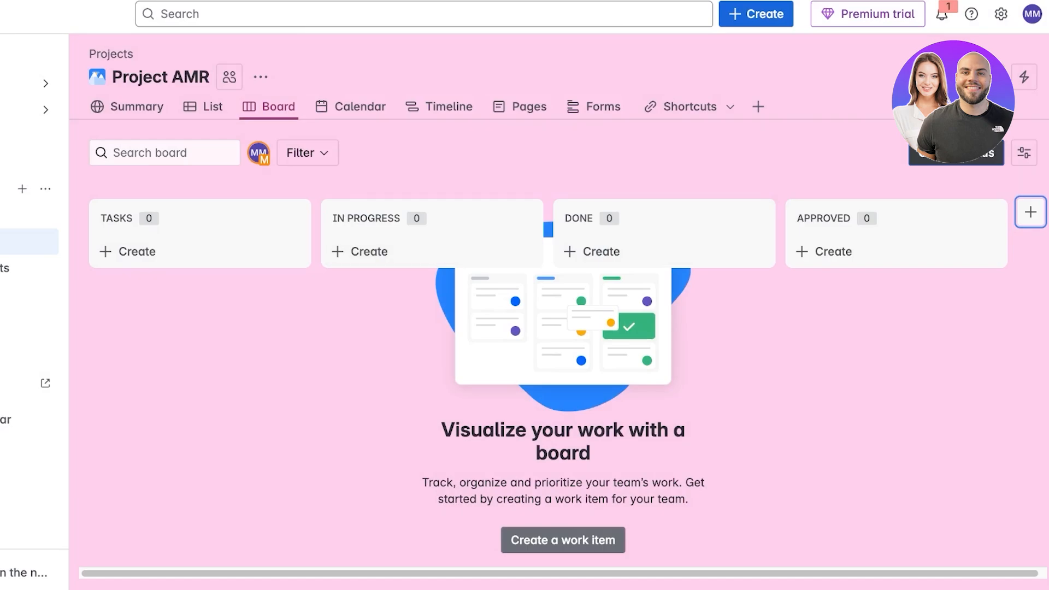
pyautogui.click(136, 251)
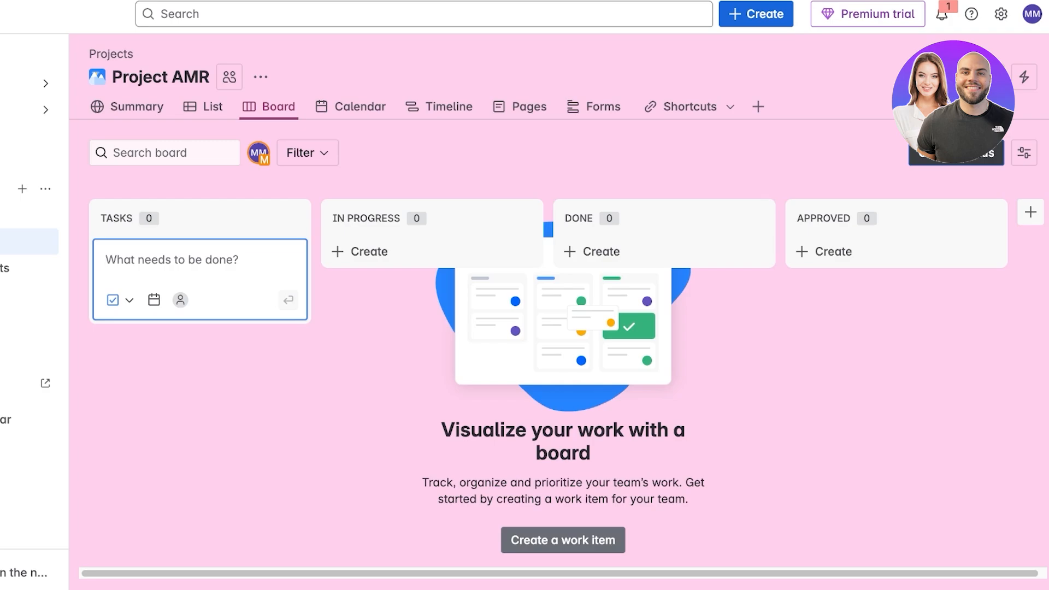
pyautogui.click(203, 106)
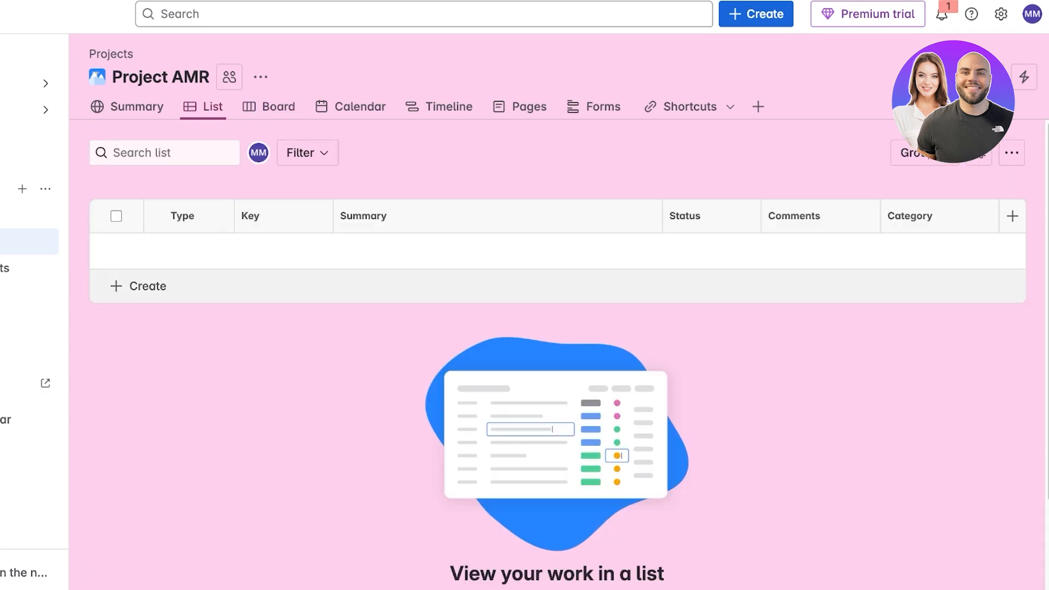
pyautogui.click(140, 286)
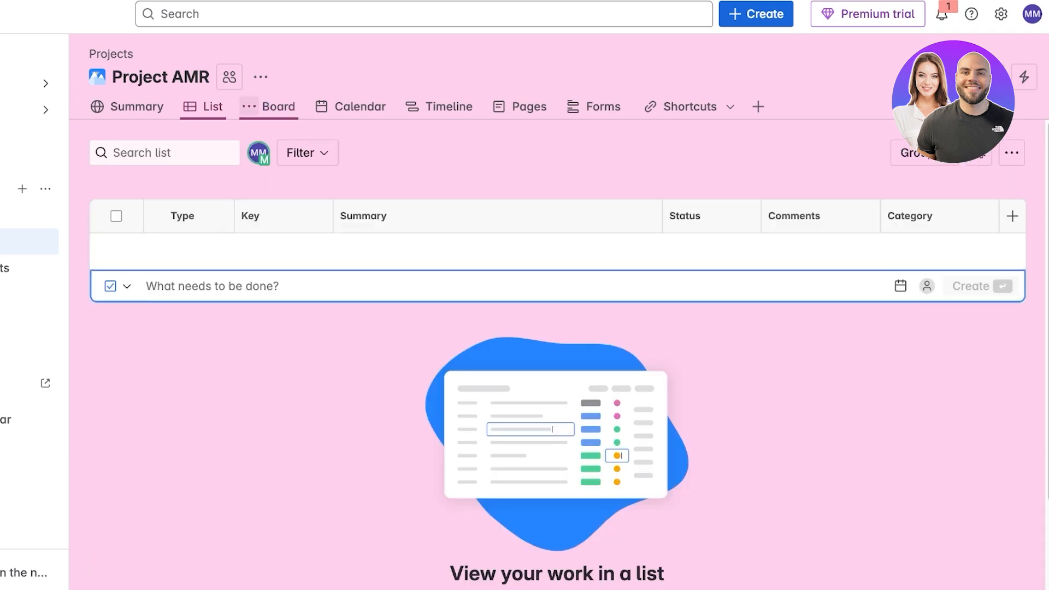
pyautogui.click(248, 107)
pyautogui.click(279, 106)
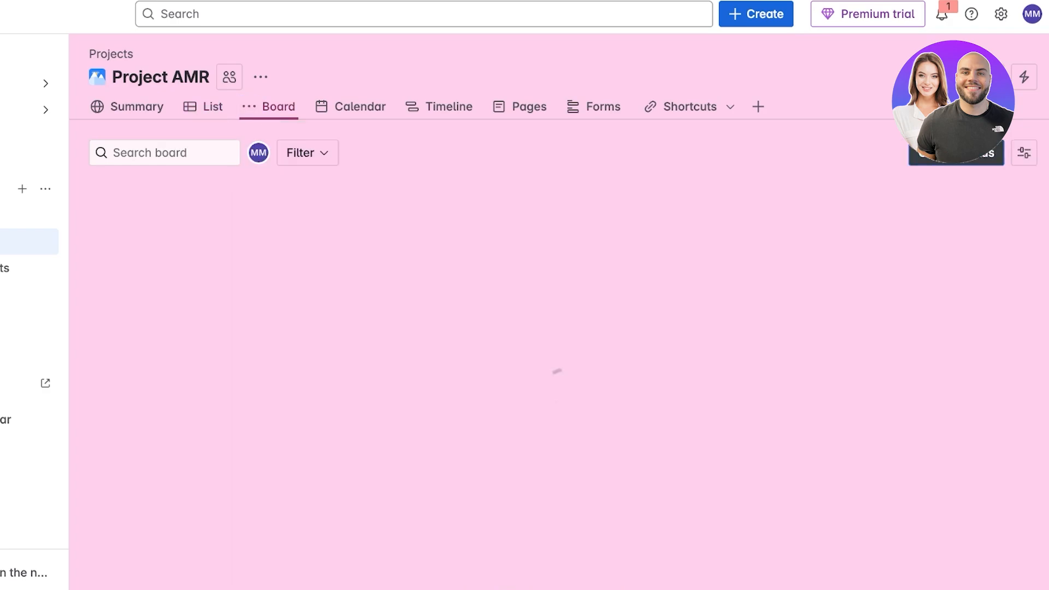
# Create the task "Build a social media brand stategy" in the board's Tasks column and open its details
pyautogui.click(136, 251)
pyautogui.write('A')
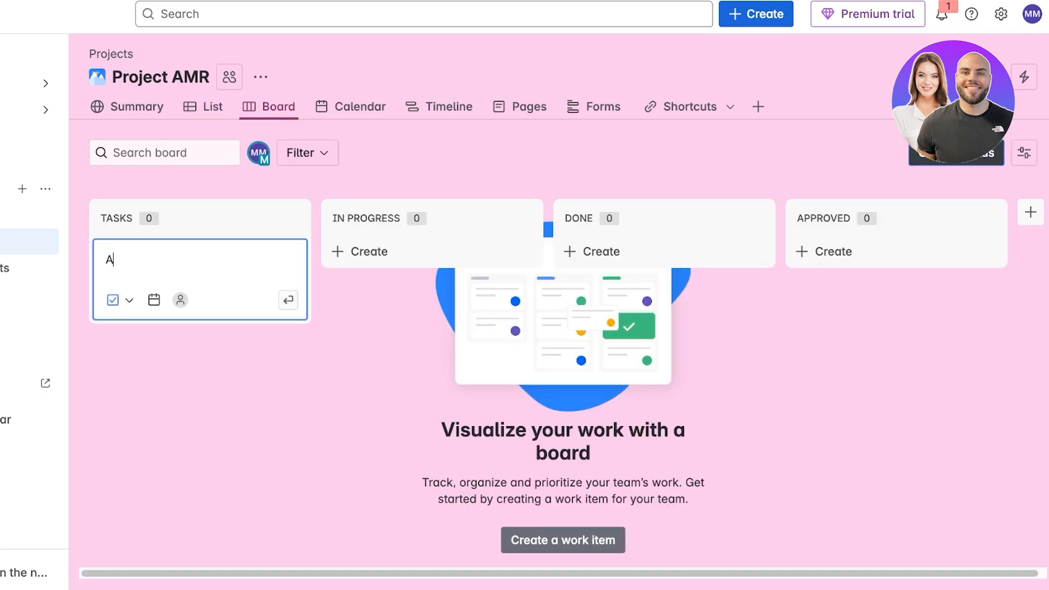
pyautogui.press('BackSpace')
pyautogui.write('A')
pyautogui.press('BackSpace')
pyautogui.write('Build a social media b')
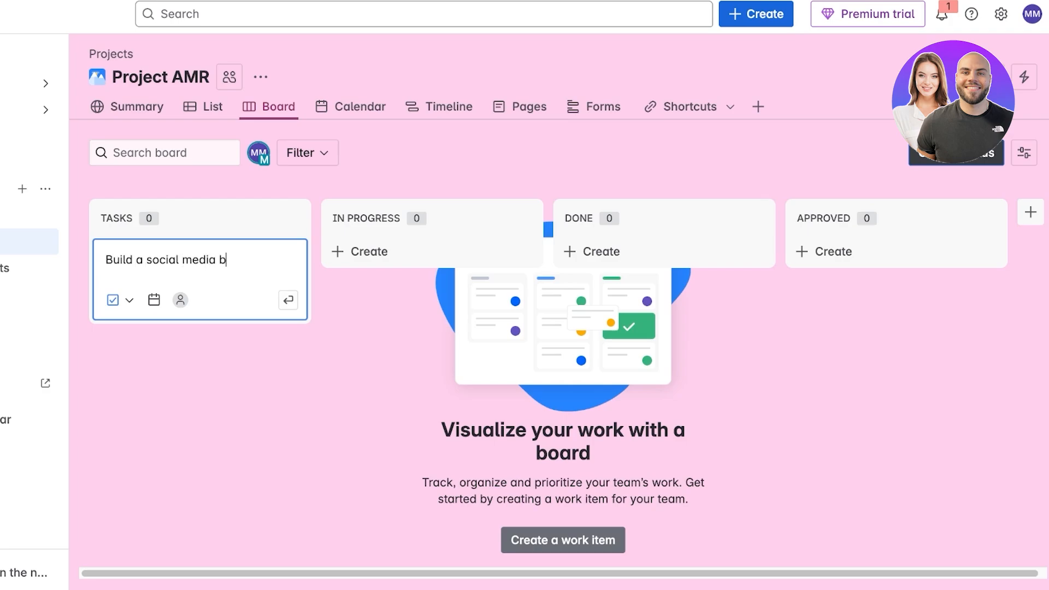
pyautogui.write('rand stategy')
pyautogui.press('Return')
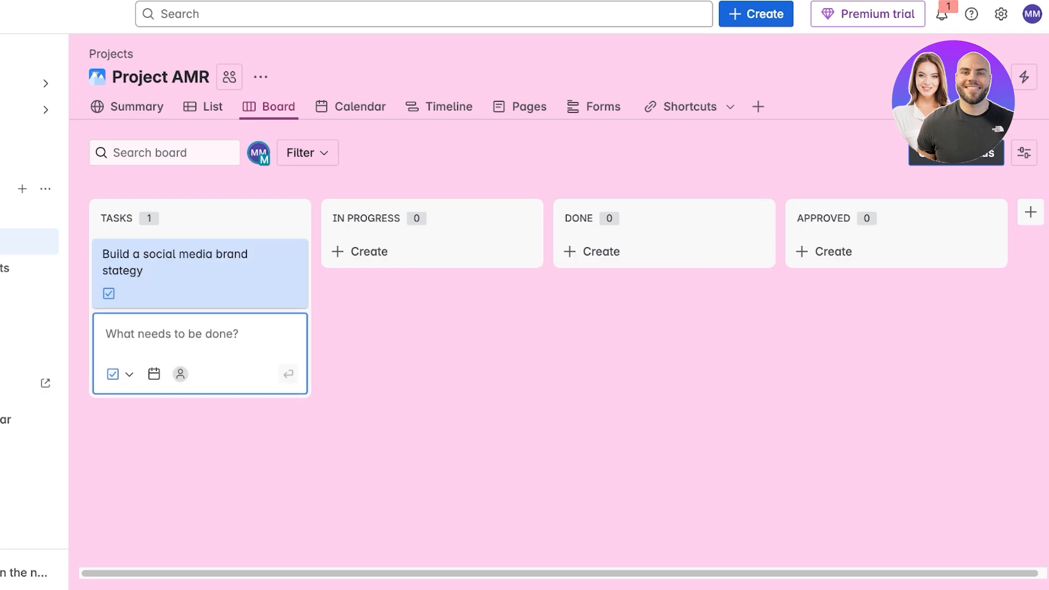
pyautogui.press('Escape')
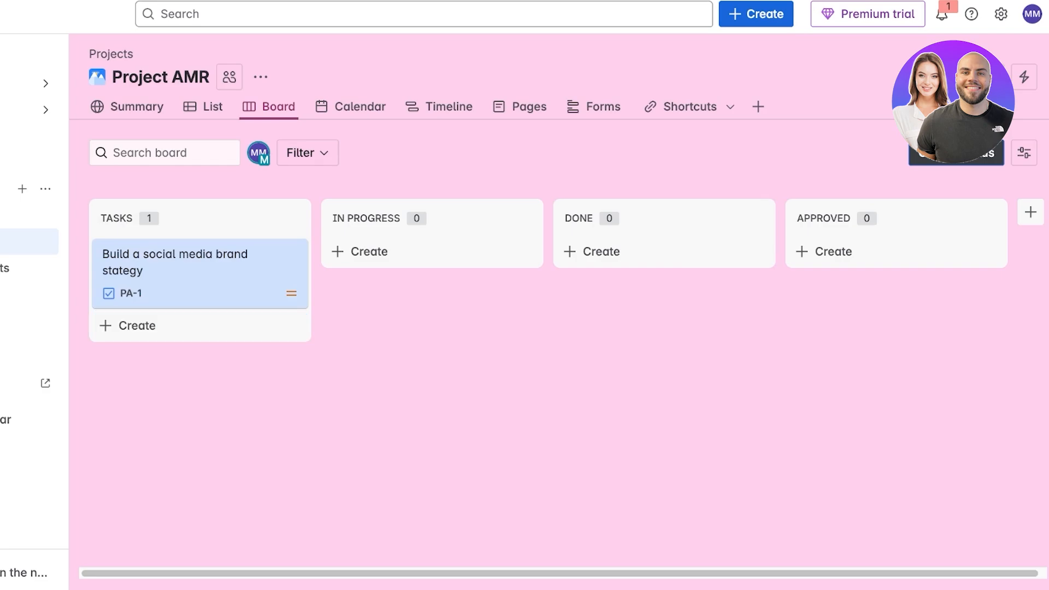
pyautogui.click(192, 263)
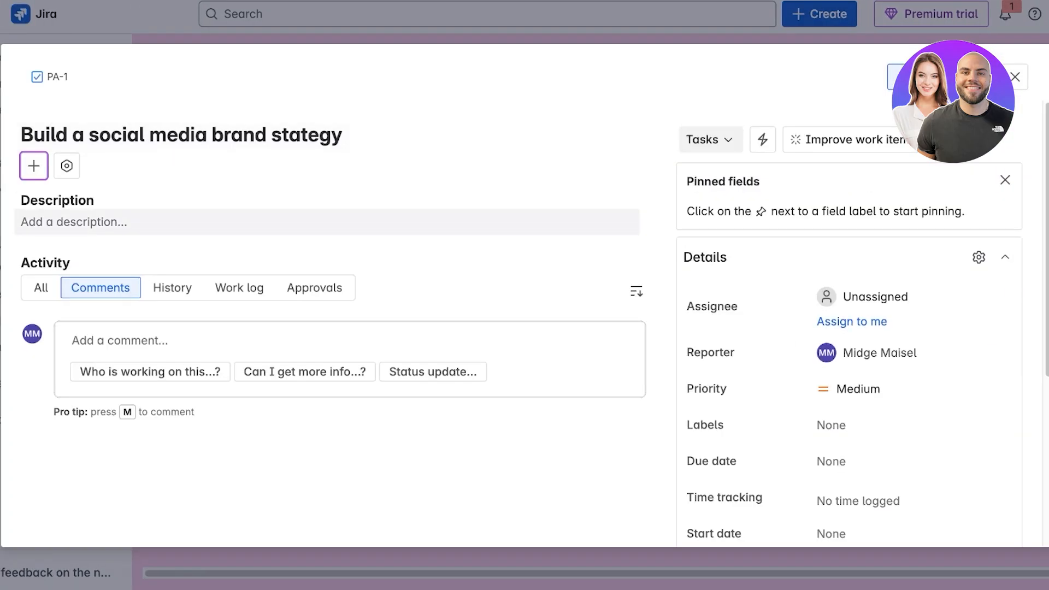
# Have Atlassian Intelligence draft the task's description from the prompt "write a brand social media stategy for growth"
pyautogui.click(74, 221)
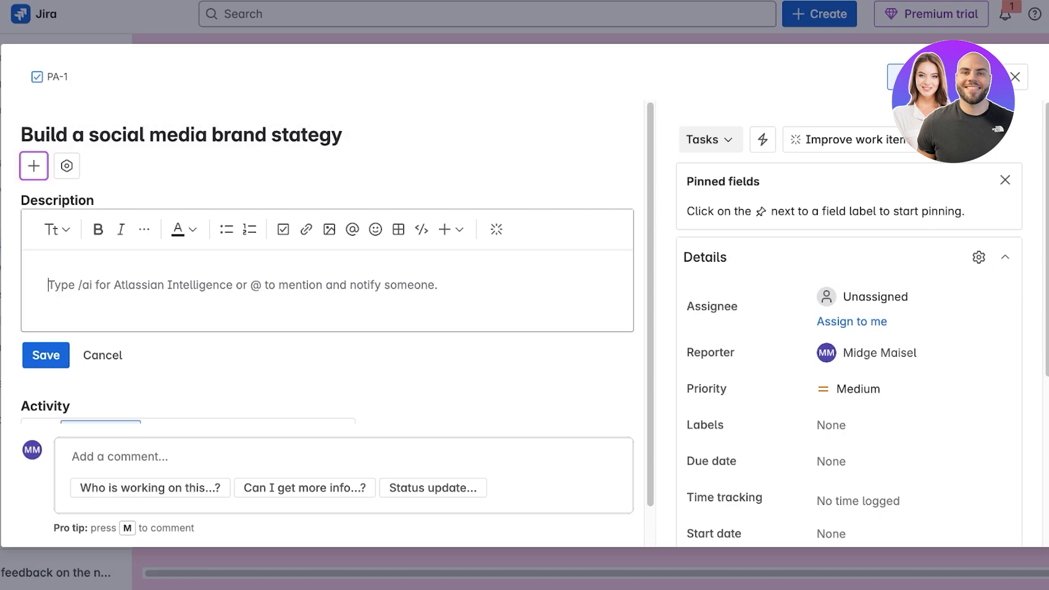
pyautogui.write('/ai')
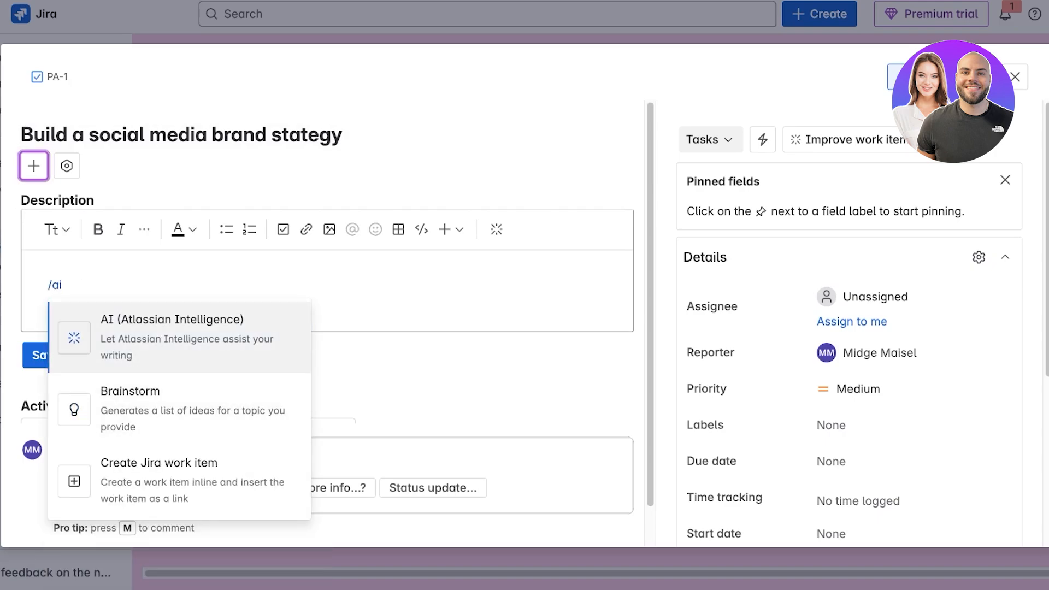
pyautogui.press('Return')
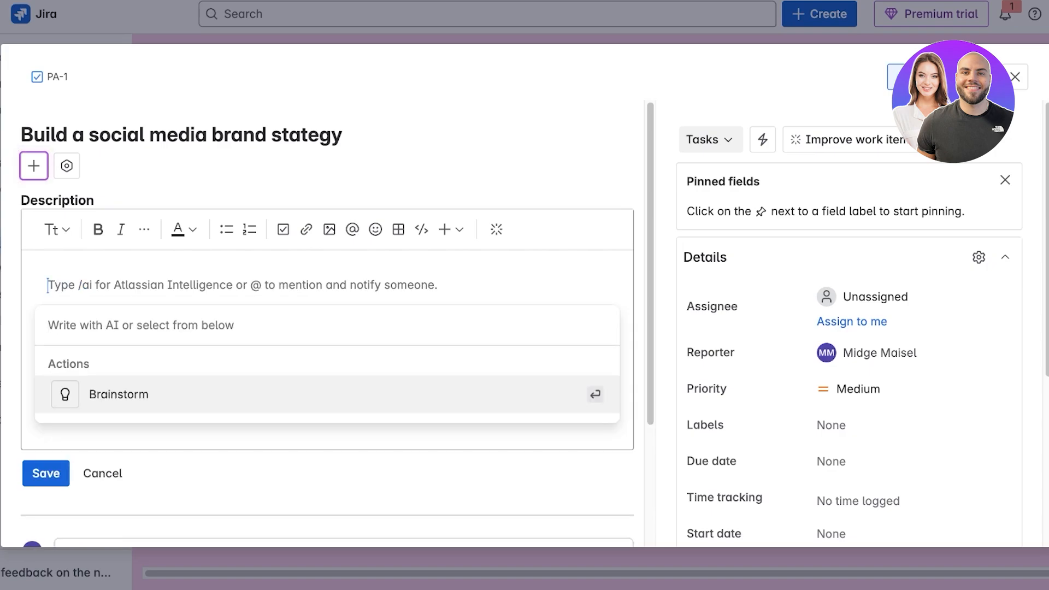
pyautogui.scroll(-3, 327, 324)
pyautogui.scroll(2, 328, 324)
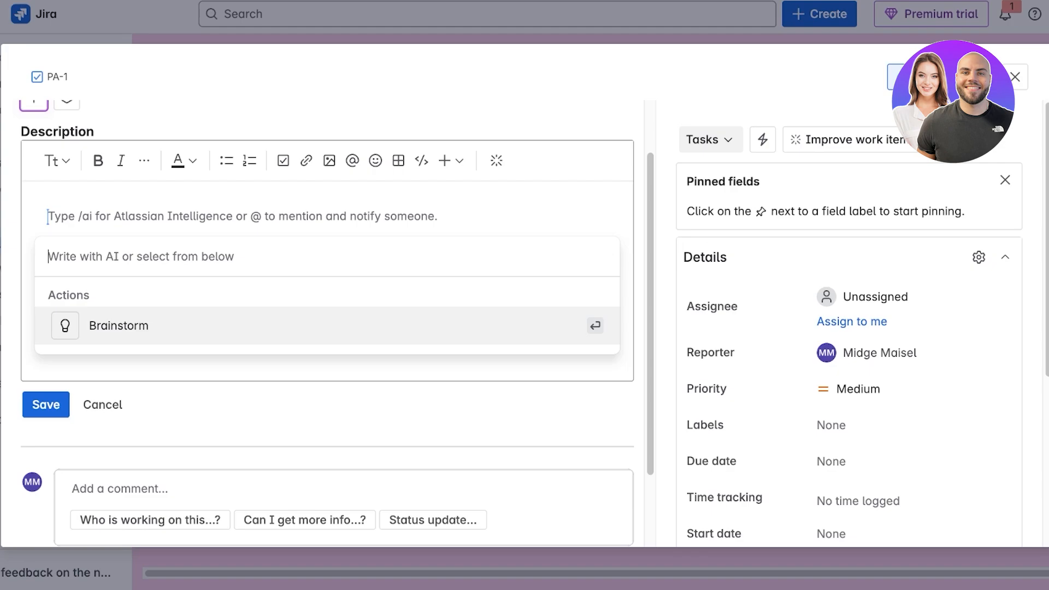
pyautogui.write('write a b')
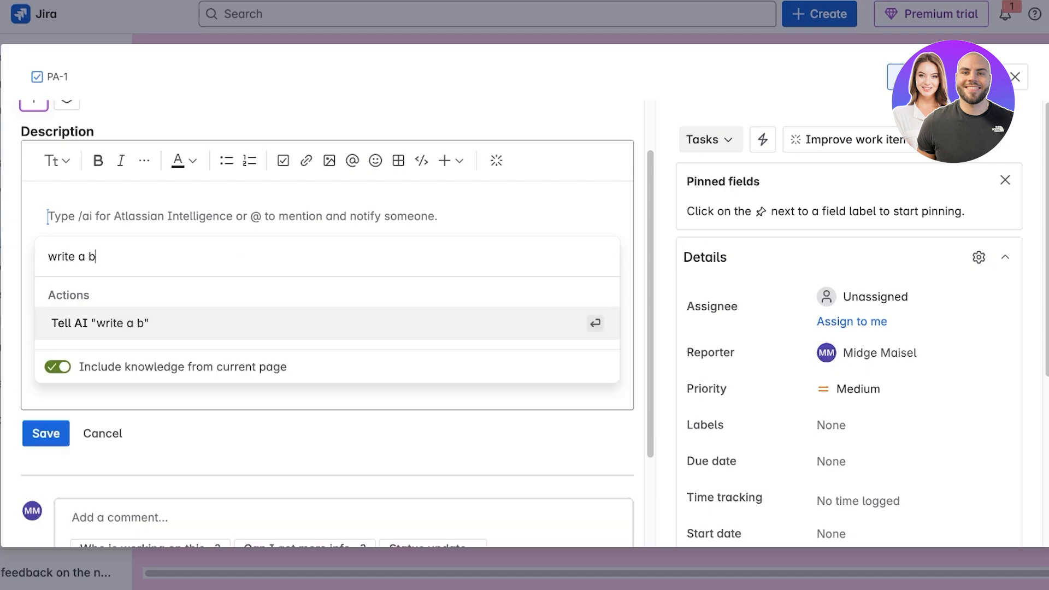
pyautogui.write('rand social m')
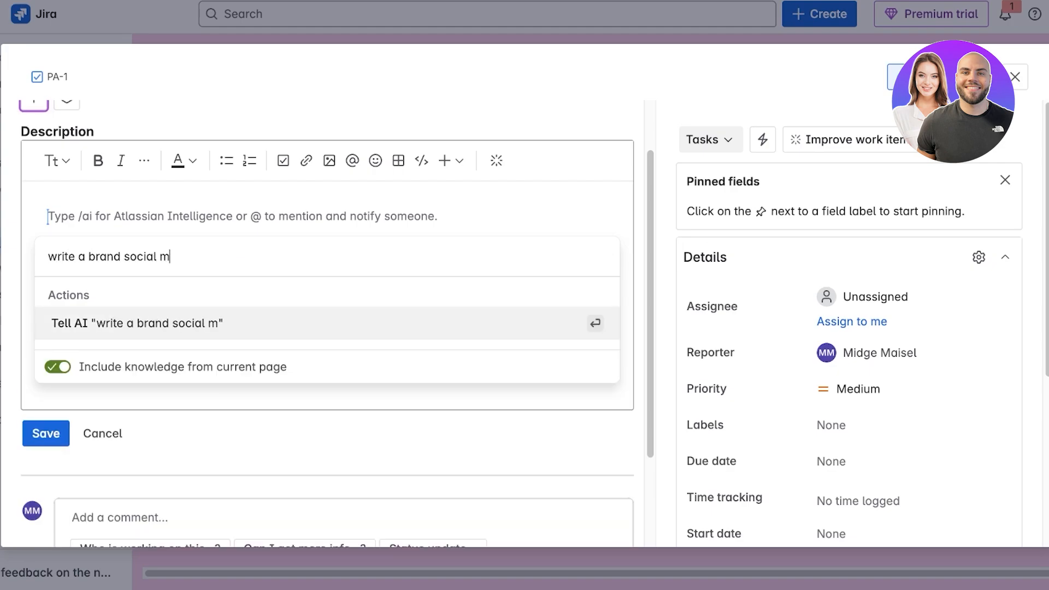
pyautogui.write('edia stategy for ')
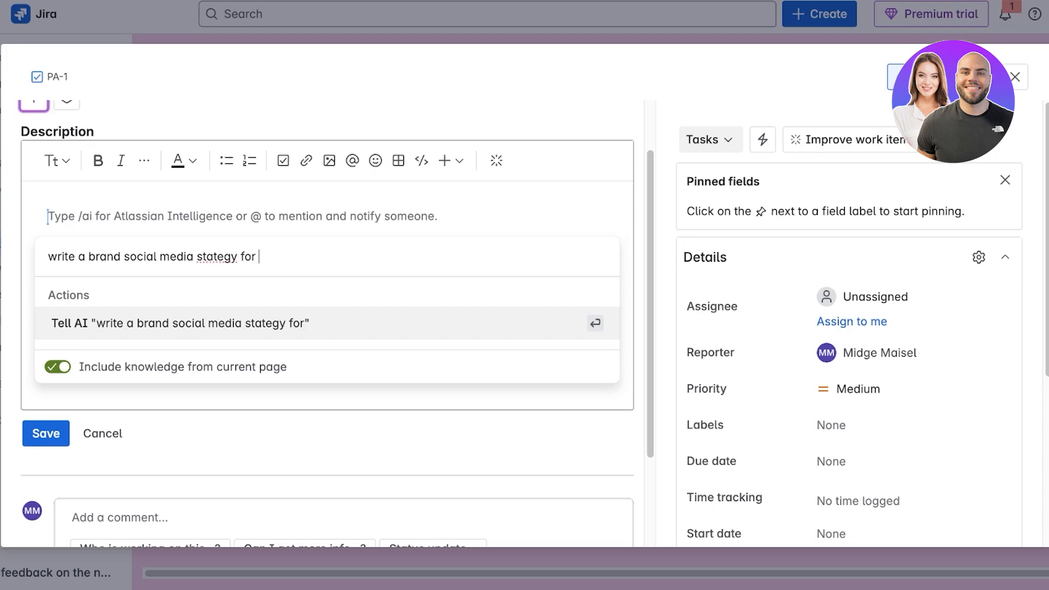
pyautogui.write('growrh')
pyautogui.press('Return')
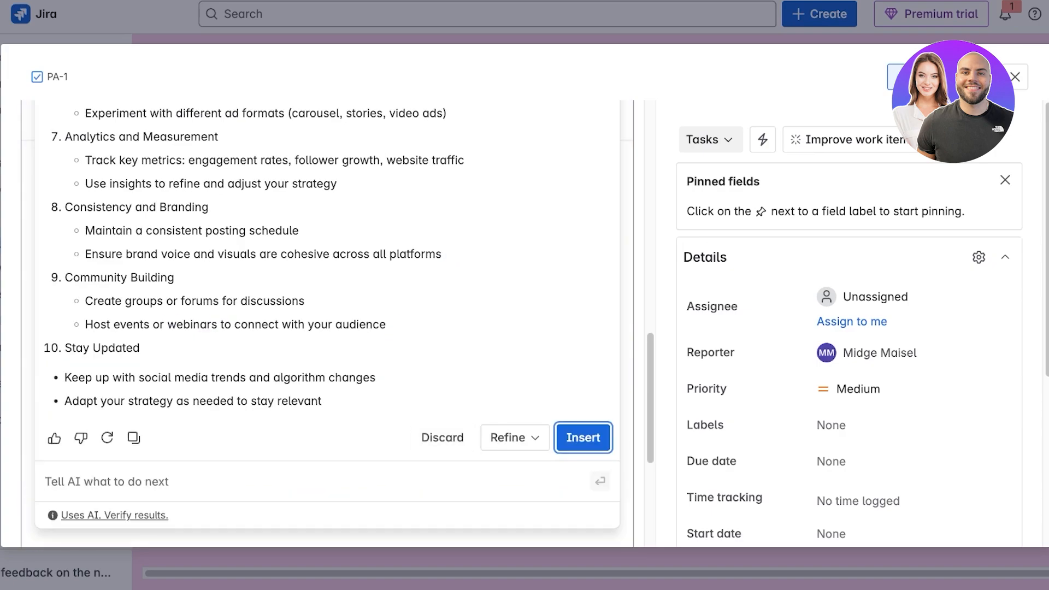
# Review the generated social media strategy and insert it into the task's description
pyautogui.scroll(14, 328, 322)
pyautogui.scroll(-3, 328, 322)
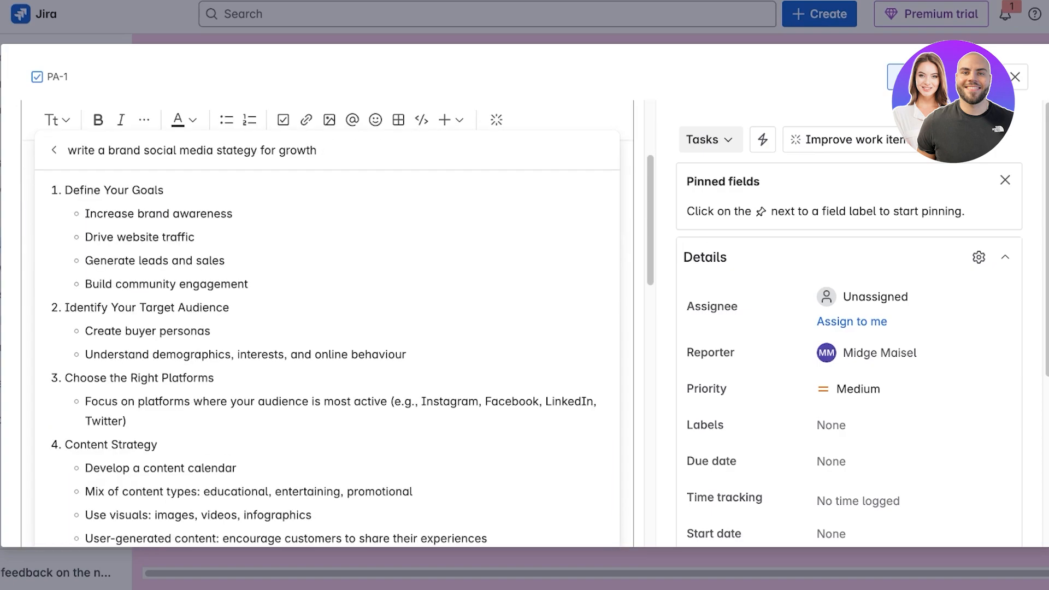
pyautogui.scroll(-1, 328, 339)
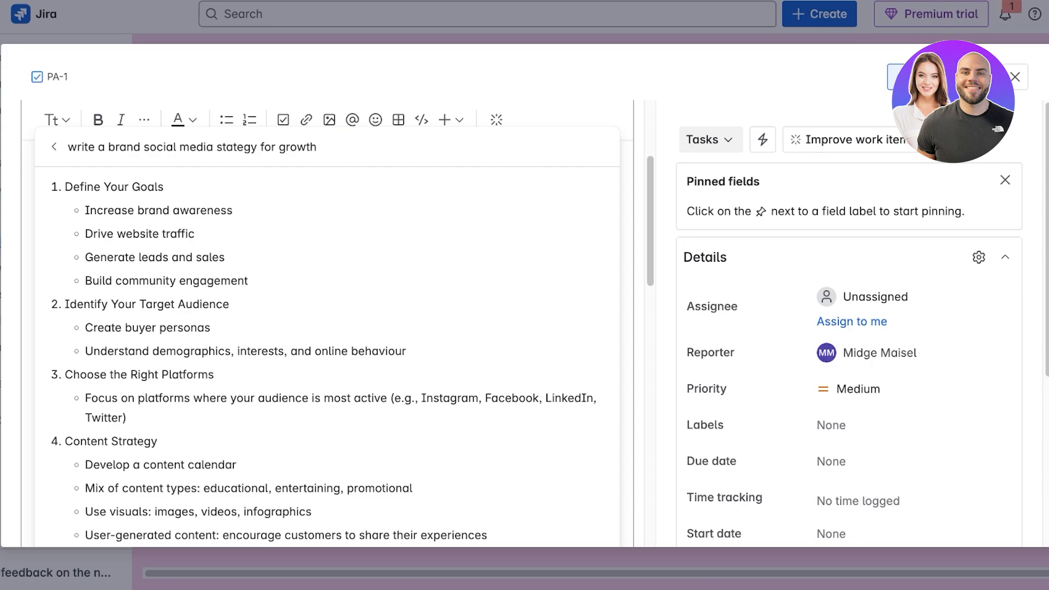
pyautogui.scroll(-15, 328, 322)
pyautogui.scroll(1, 328, 322)
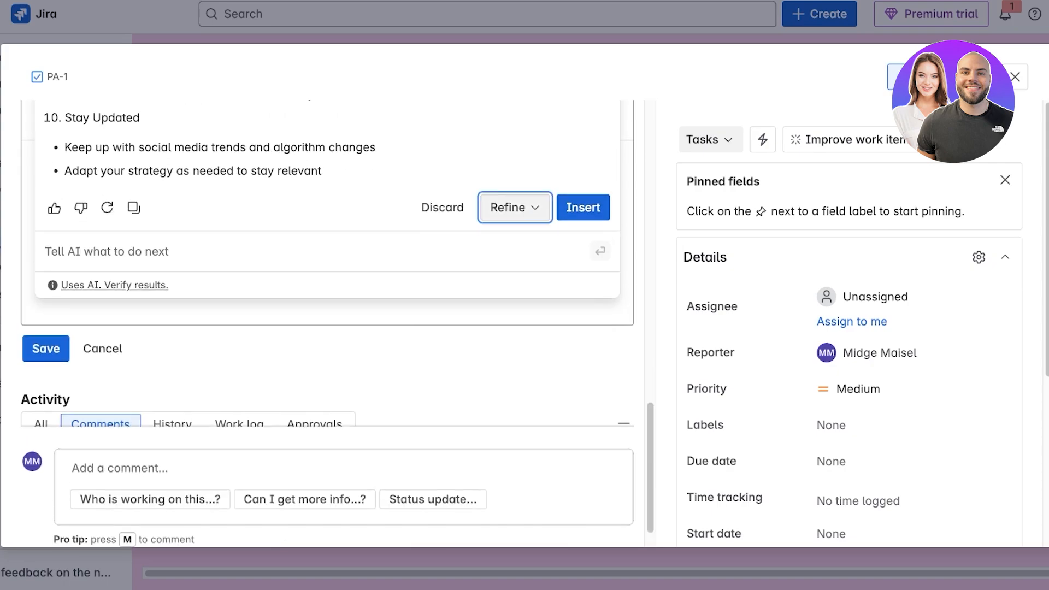
pyautogui.scroll(3, 328, 323)
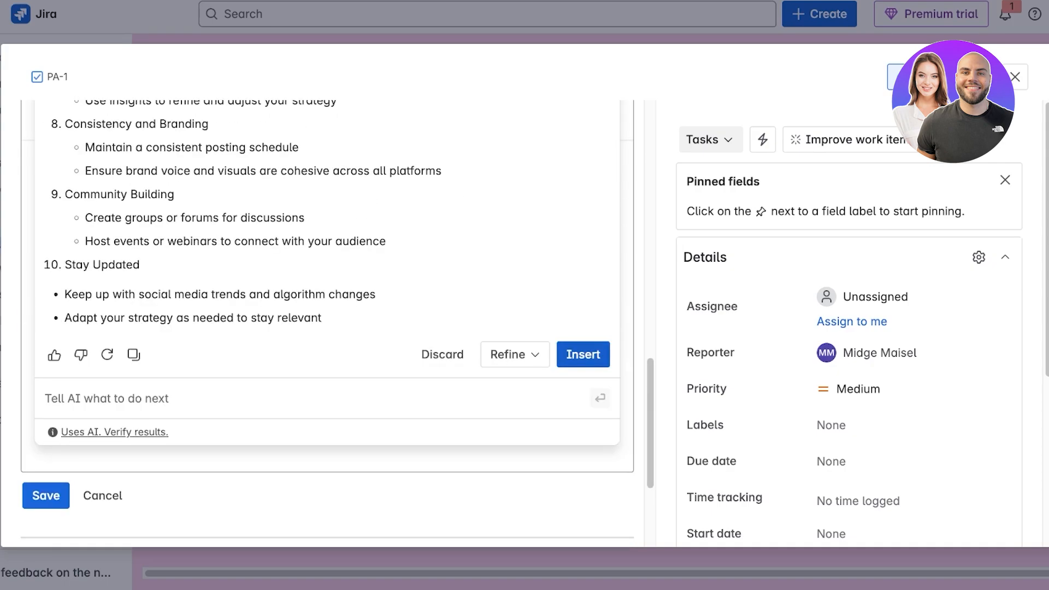
pyautogui.click(583, 354)
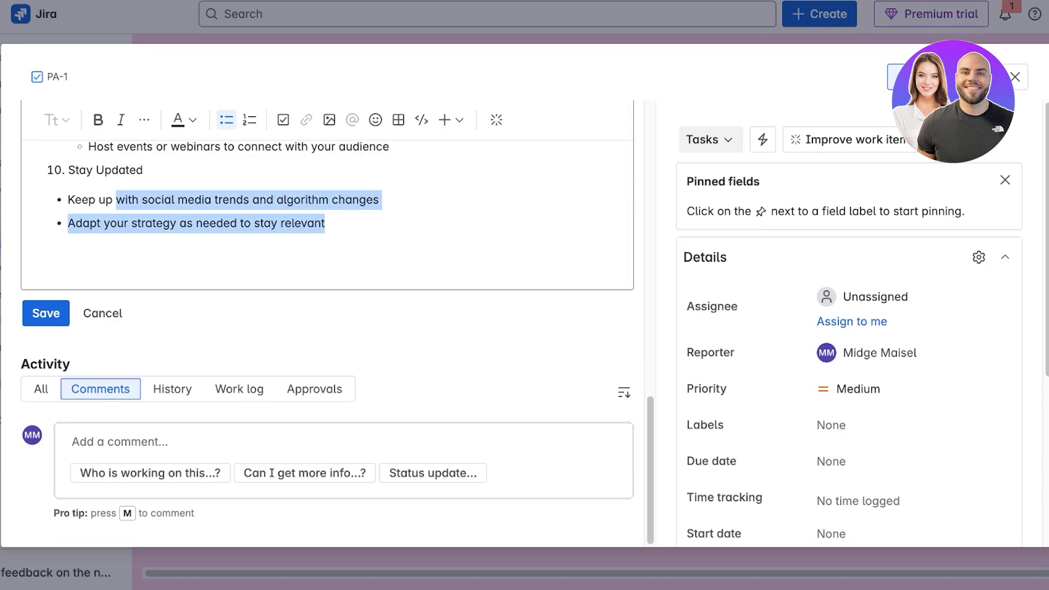
# Trim the description to its first two numbered sections, remove "Your" from the "Define Your Goals" heading, and save it
pyautogui.press('BackSpace')
pyautogui.press('BackSpace')
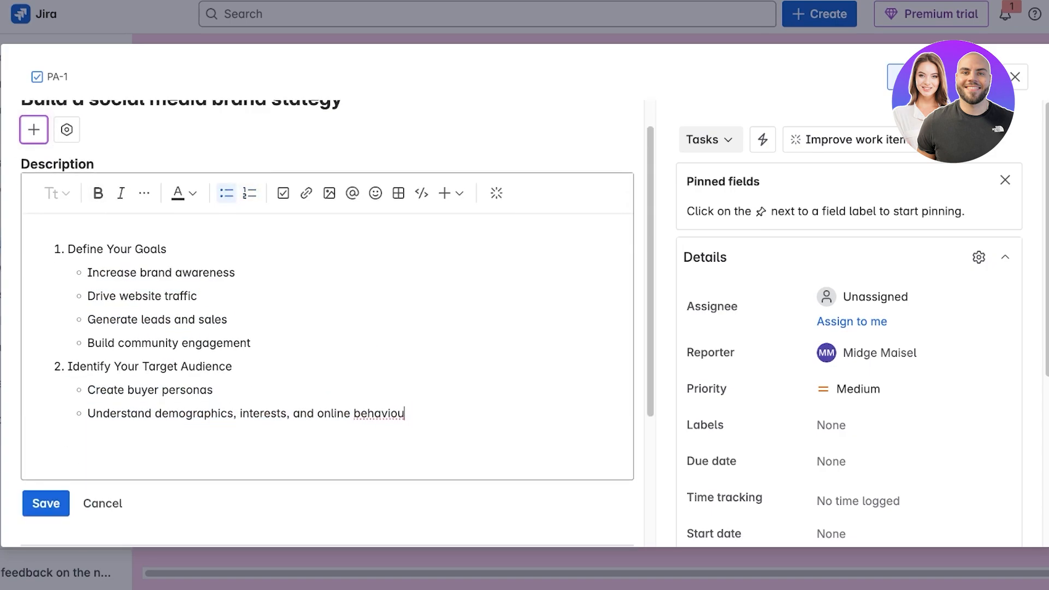
pyautogui.doubleClick(121, 249)
pyautogui.press('BackSpace')
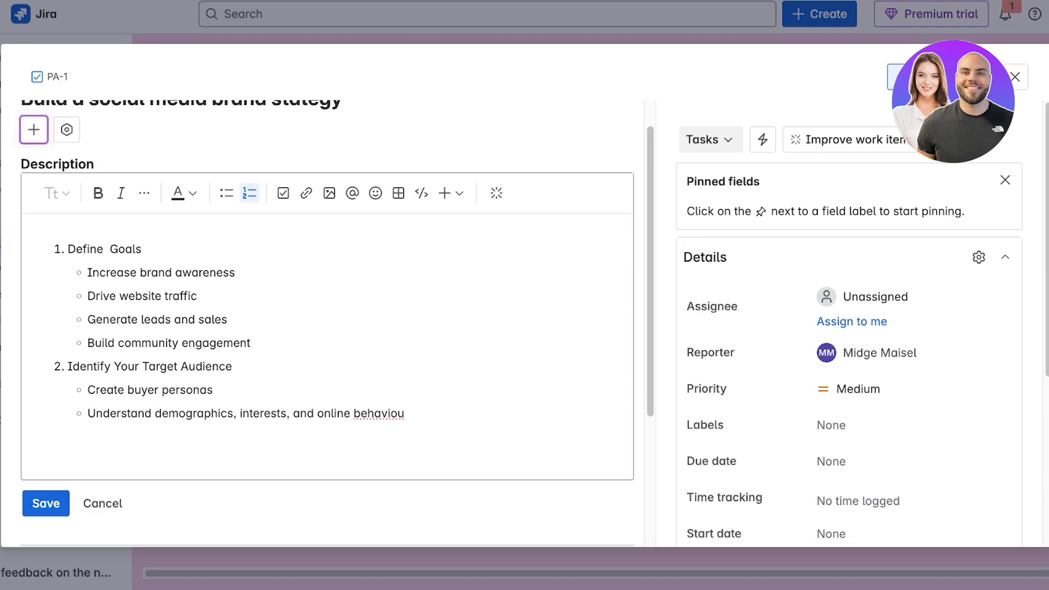
pyautogui.scroll(-4, 328, 349)
pyautogui.click(46, 312)
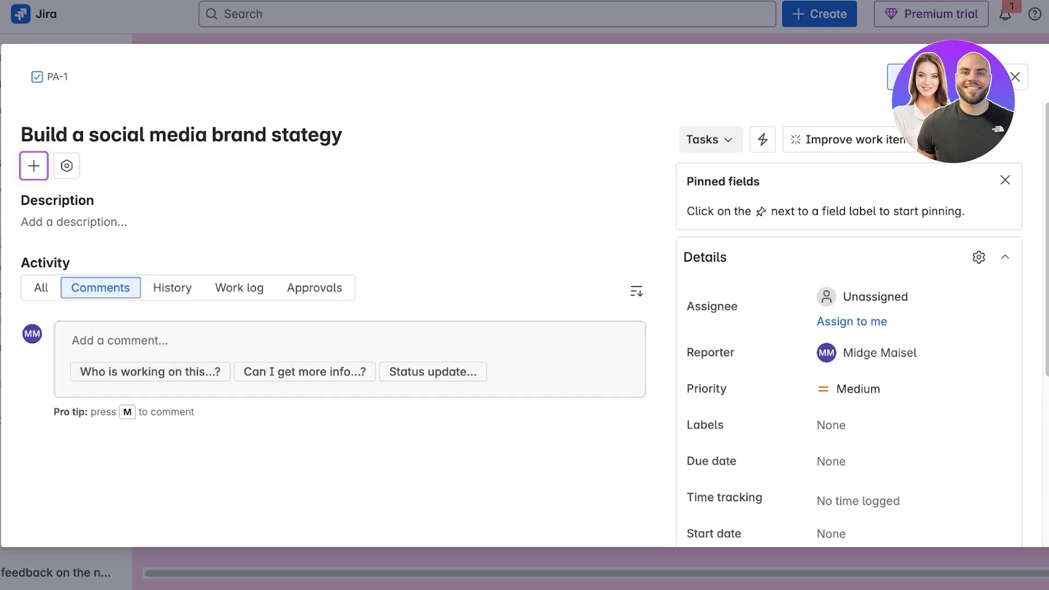
# Look through the task's history, work log and approvals, and show all of its activity
pyautogui.scroll(-1, 164, 317)
pyautogui.click(172, 389)
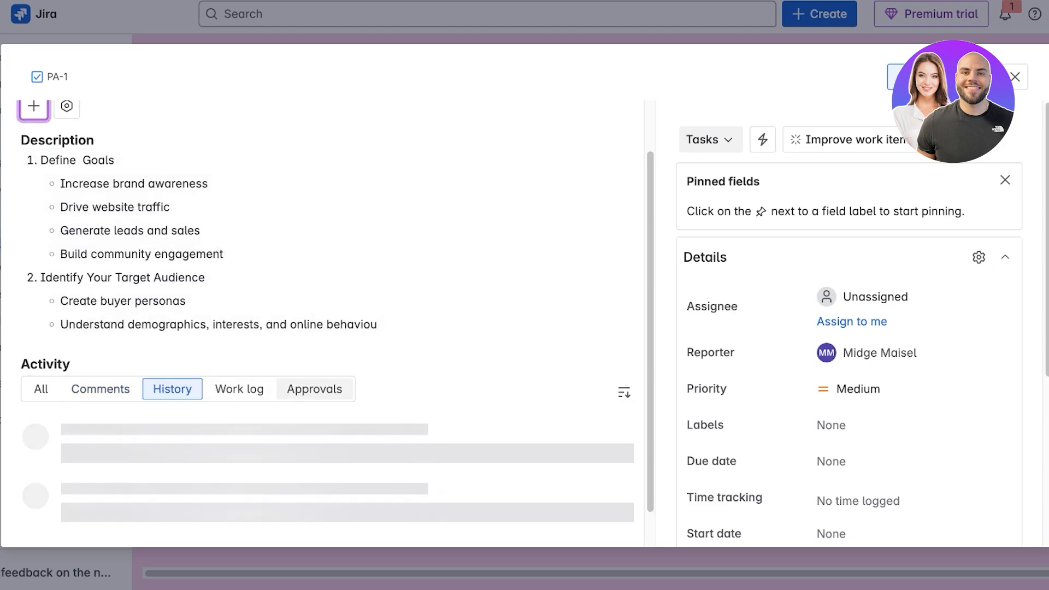
pyautogui.click(239, 389)
pyautogui.click(315, 389)
pyautogui.click(41, 389)
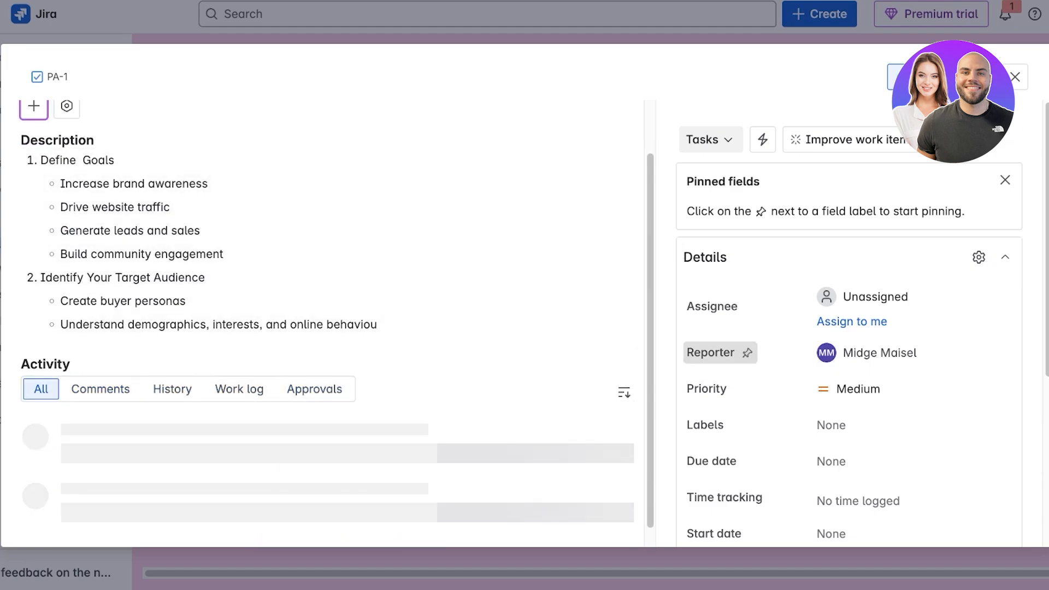
# Assign the task to the current user's own account
pyautogui.scroll(-3, 850, 328)
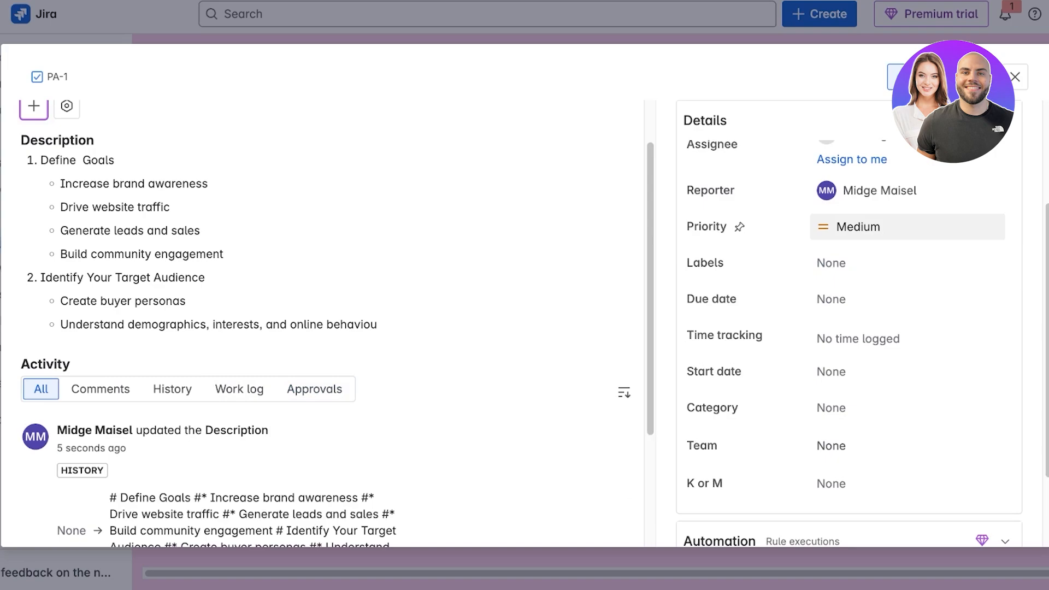
pyautogui.scroll(3, 874, 322)
pyautogui.click(876, 268)
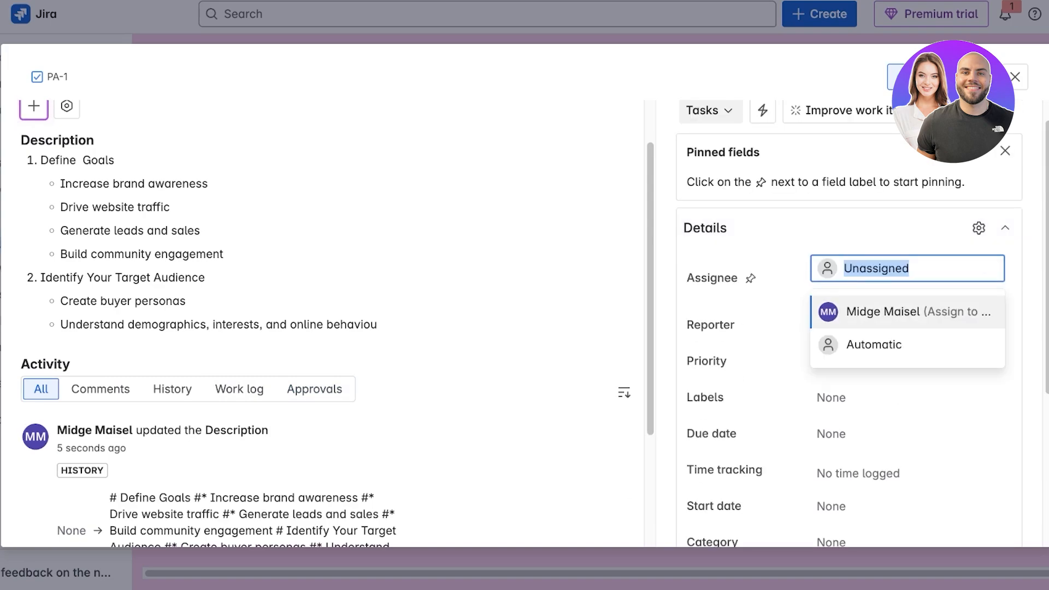
pyautogui.click(896, 310)
# Check the reporter options without changing them and set the task's priority to High
pyautogui.click(896, 303)
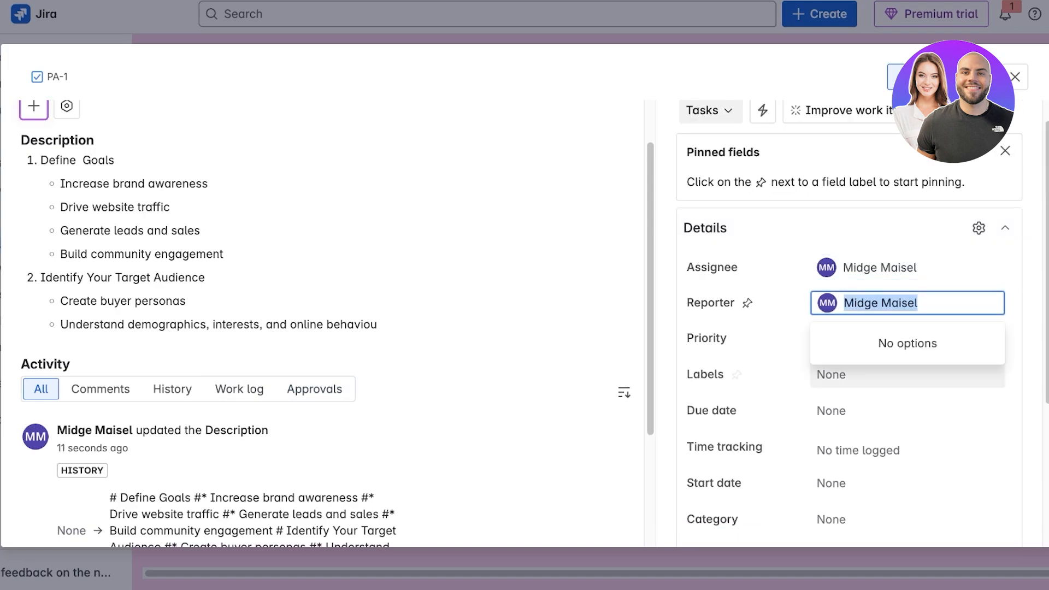
pyautogui.click(874, 376)
pyautogui.click(874, 340)
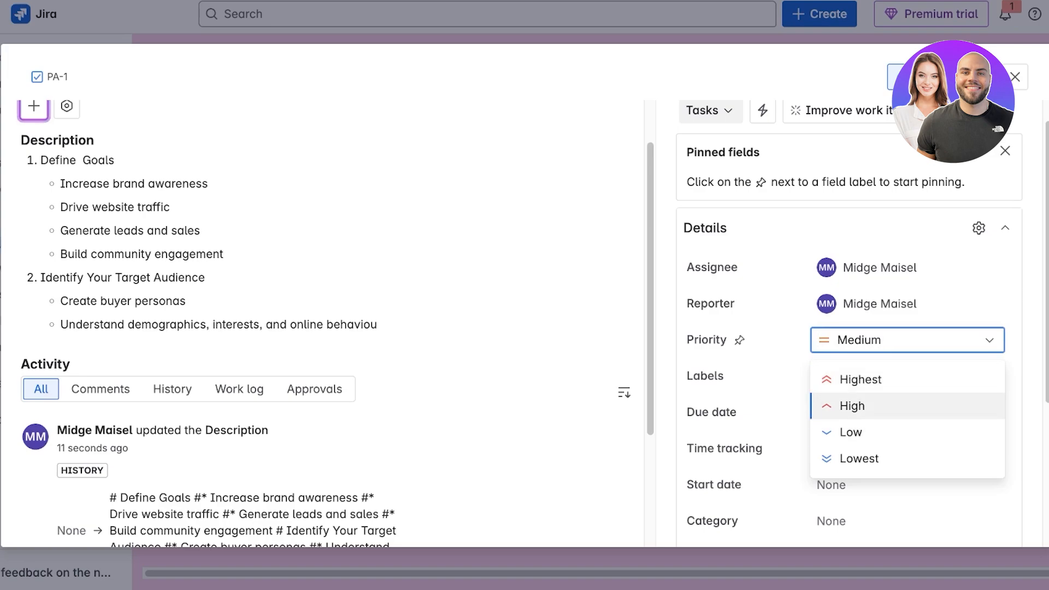
pyautogui.click(860, 406)
# Check which labels are available for the task and leave the field empty
pyautogui.click(874, 376)
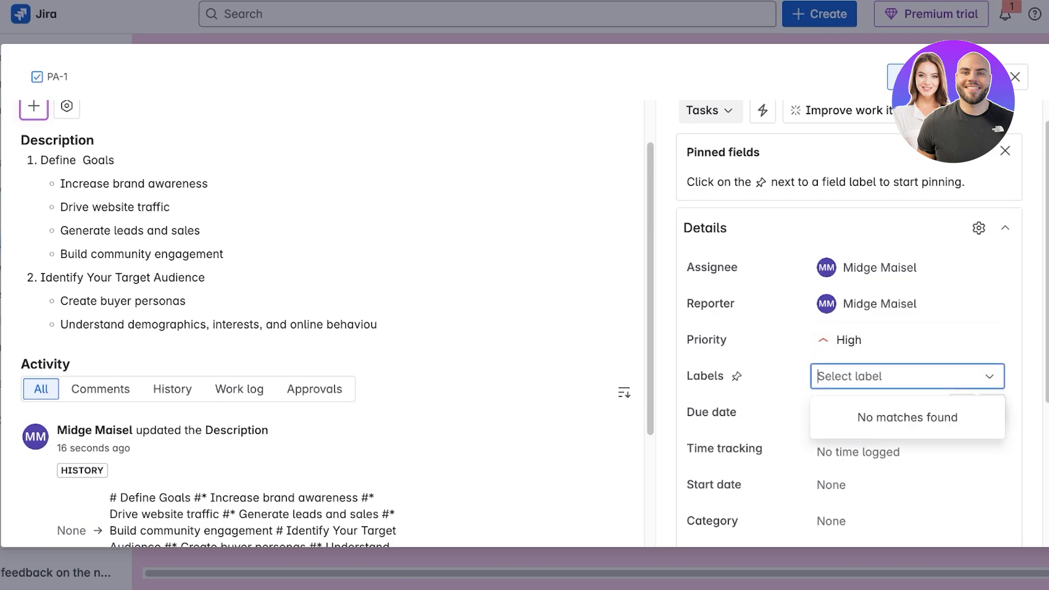
pyautogui.press('Escape')
pyautogui.click(874, 376)
pyautogui.click(869, 484)
pyautogui.click(788, 449)
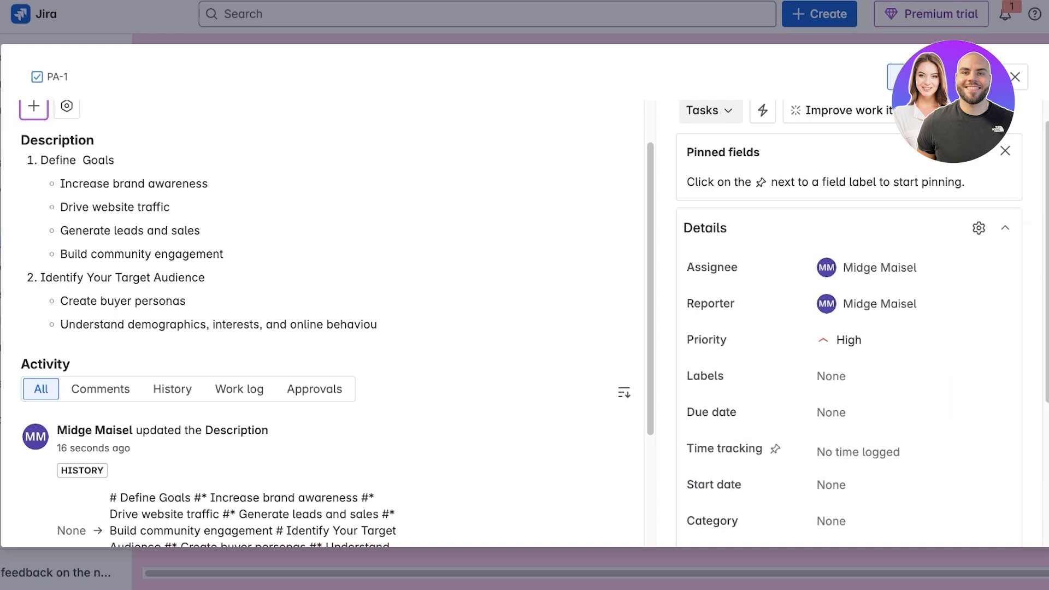
# Set the task's due date to 27 Jul 2025 and its start date to 24 Jul 2025, leaving time tracking empty
pyautogui.click(875, 413)
pyautogui.click(1042, 274)
pyautogui.click(875, 444)
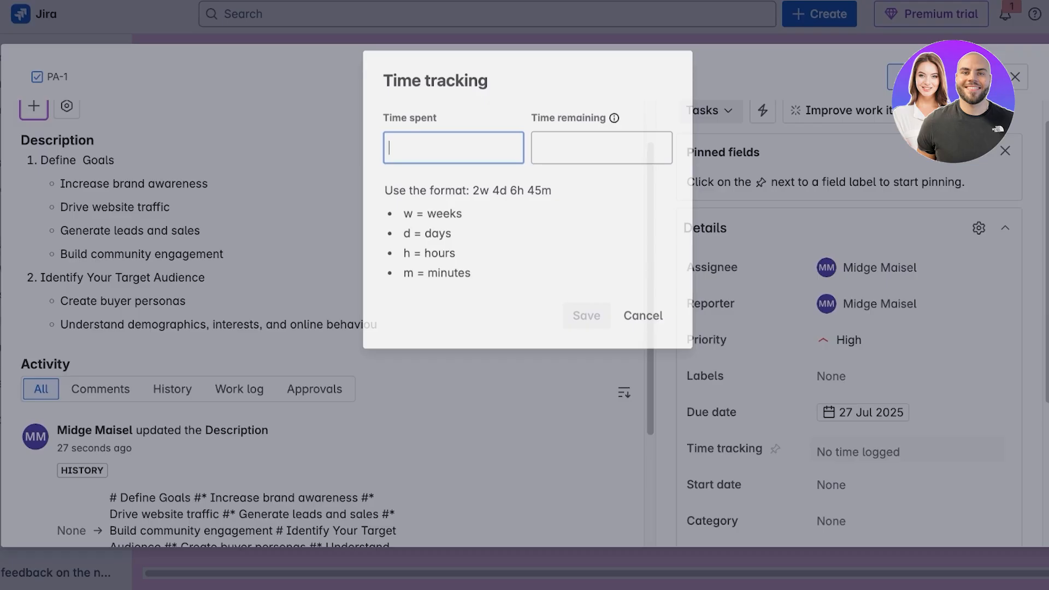
pyautogui.click(874, 441)
pyautogui.scroll(-3, 874, 441)
pyautogui.click(831, 319)
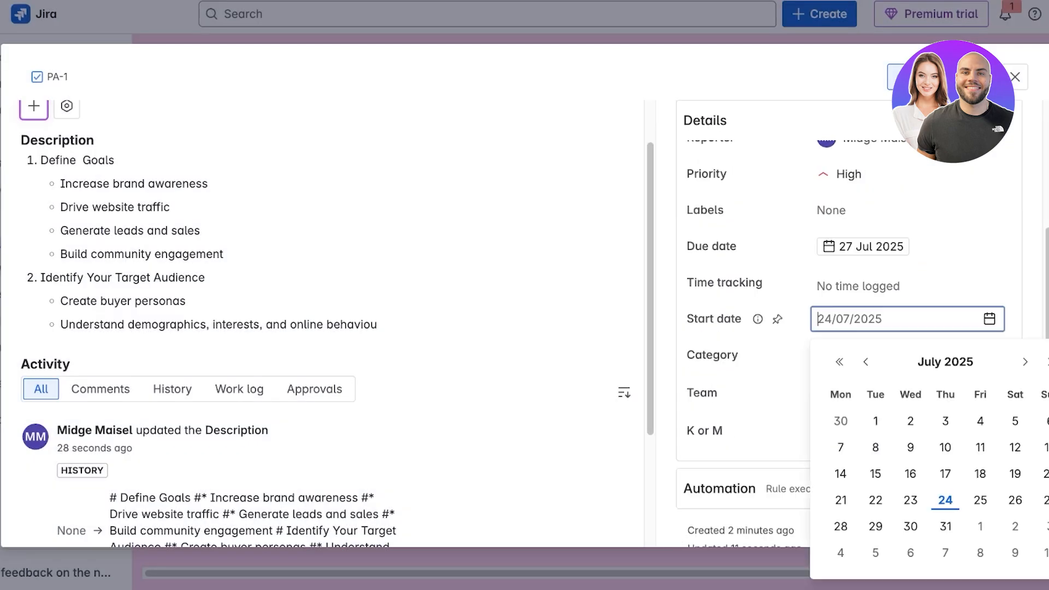
pyautogui.click(946, 500)
# Check the category and team fields without choosing anything, set the K or M field to K, and close the task
pyautogui.click(831, 355)
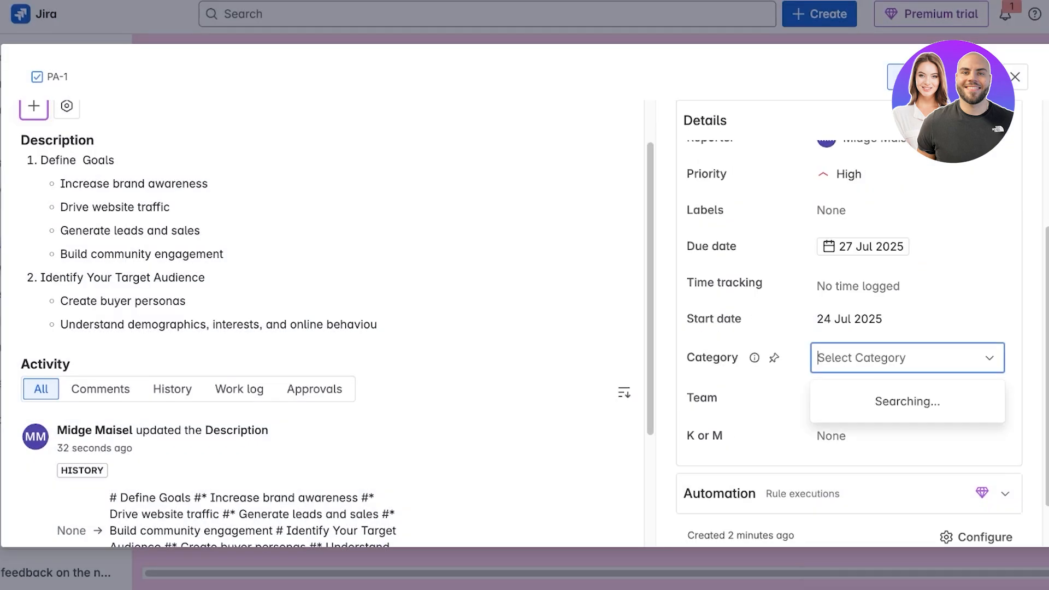
pyautogui.click(770, 393)
pyautogui.click(831, 393)
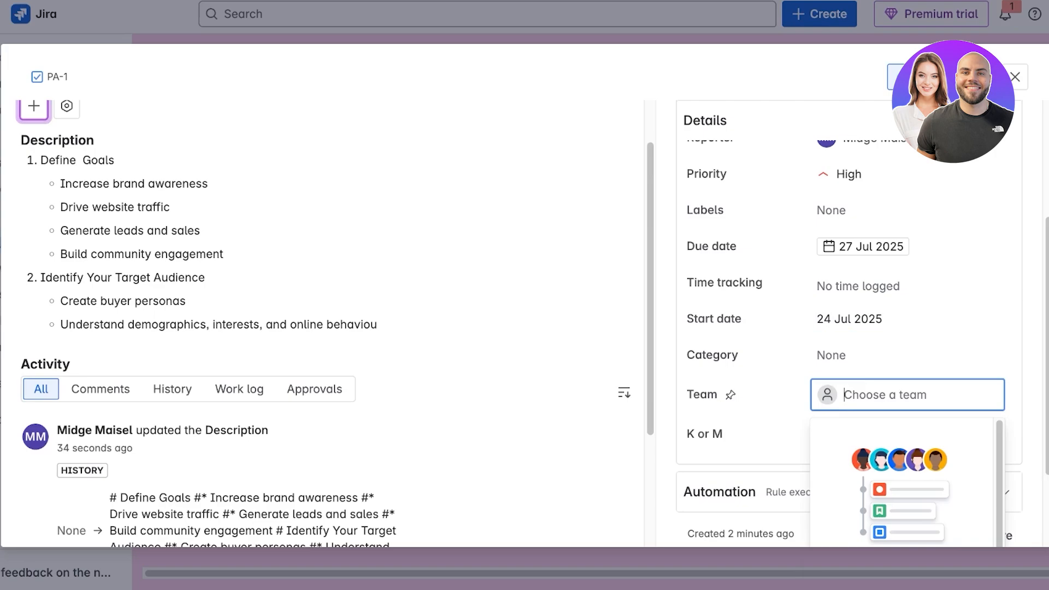
pyautogui.click(776, 433)
pyautogui.click(831, 431)
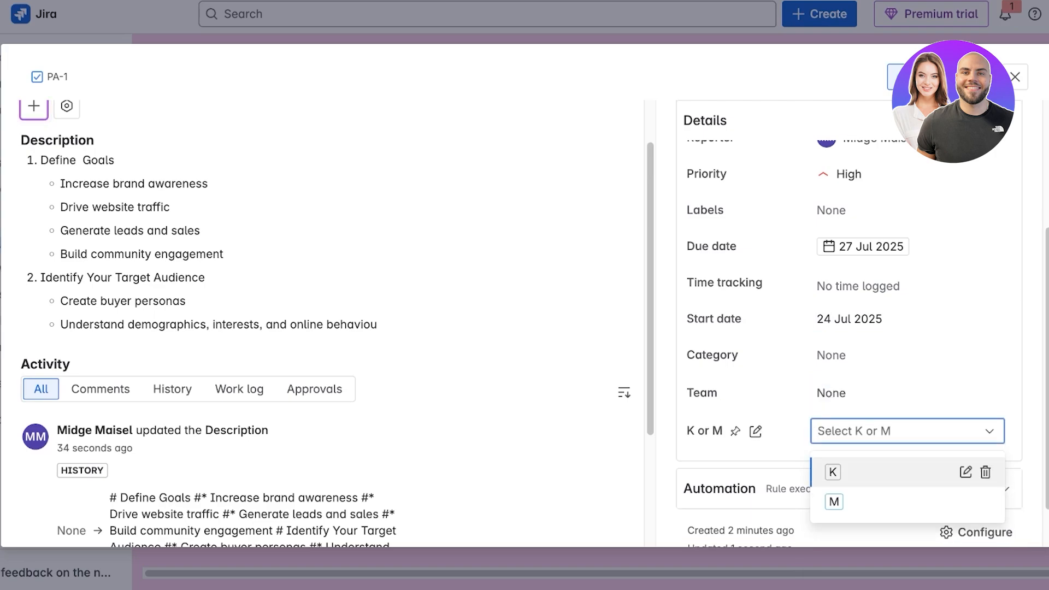
pyautogui.click(832, 472)
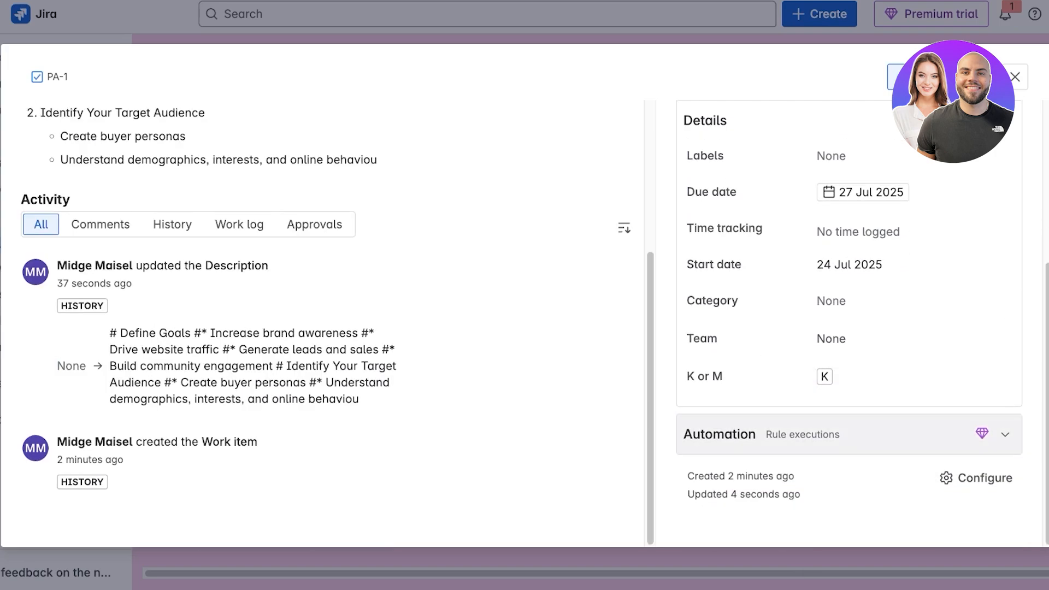
pyautogui.scroll(5, 847, 435)
pyautogui.click(1015, 77)
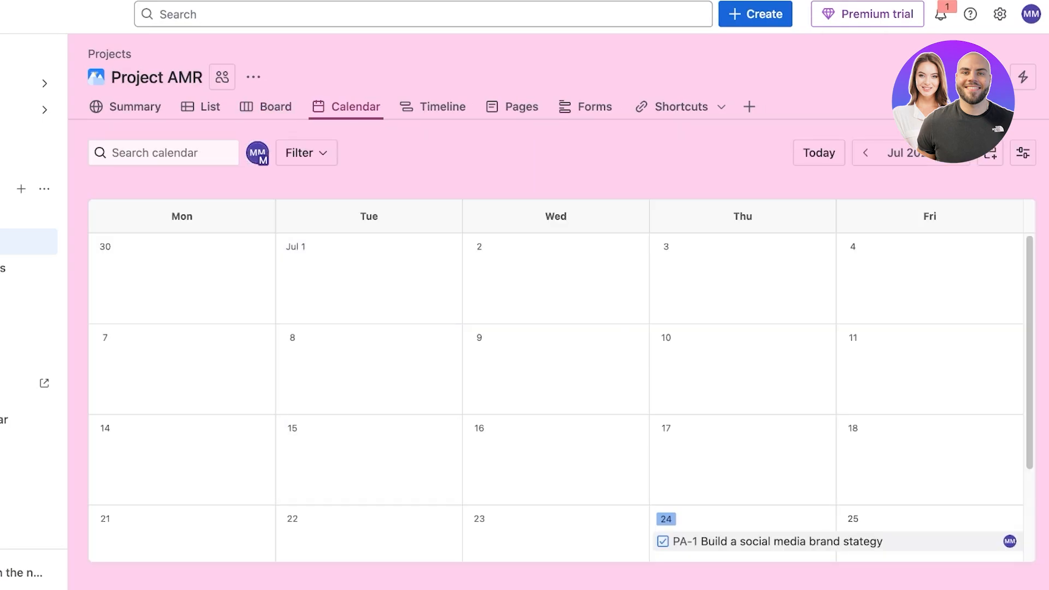
# View the project calendar for July and check its view settings
pyautogui.scroll(-2, 743, 427)
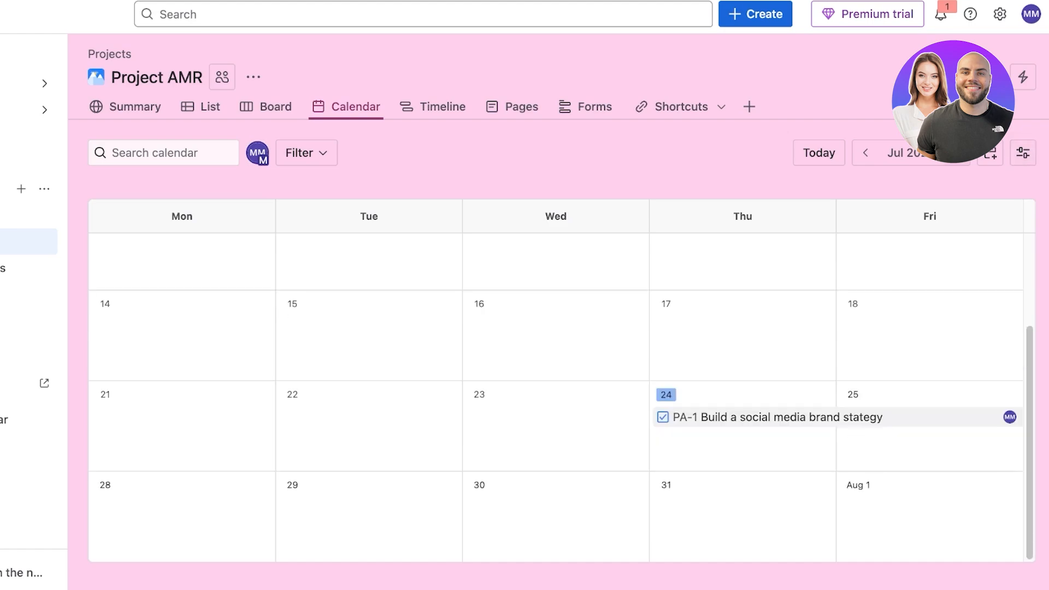
pyautogui.click(1023, 153)
pyautogui.click(1010, 152)
# View the project timeline by quarters and look over the page templates offered for the project
pyautogui.click(434, 106)
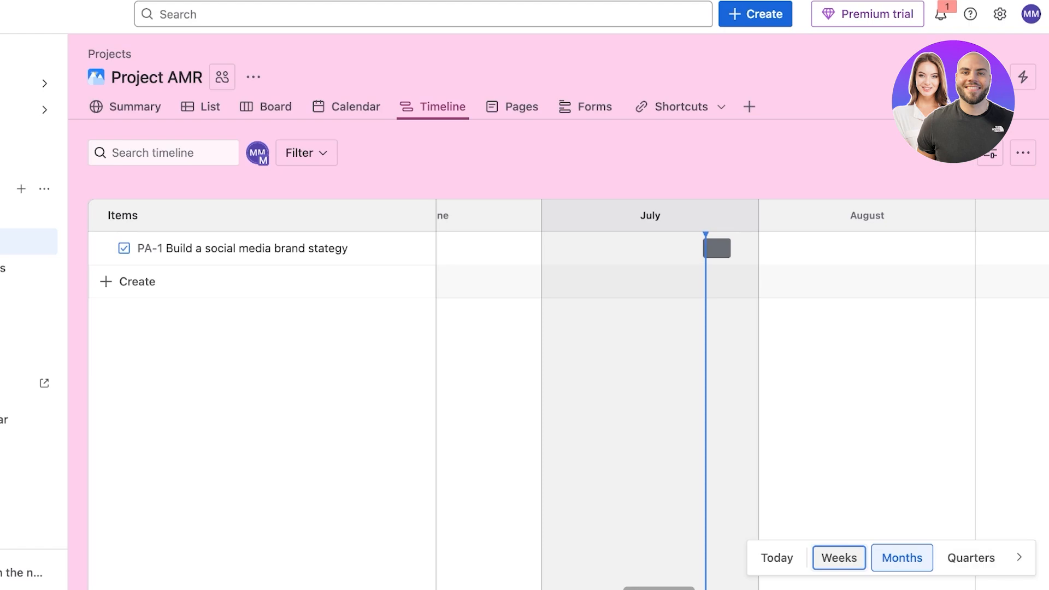
pyautogui.click(971, 558)
pyautogui.click(491, 106)
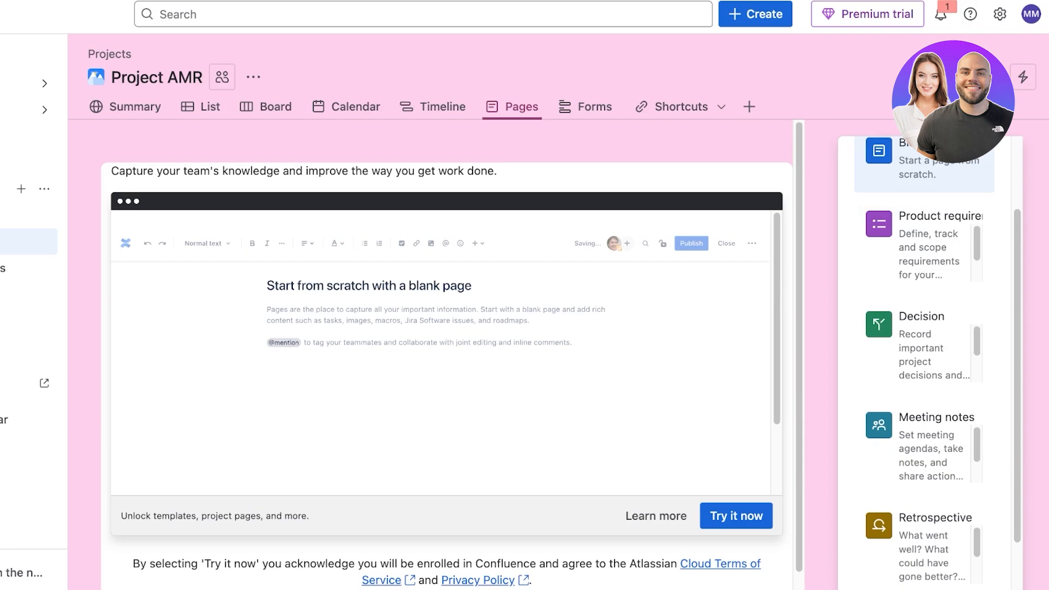
pyautogui.scroll(1, 924, 268)
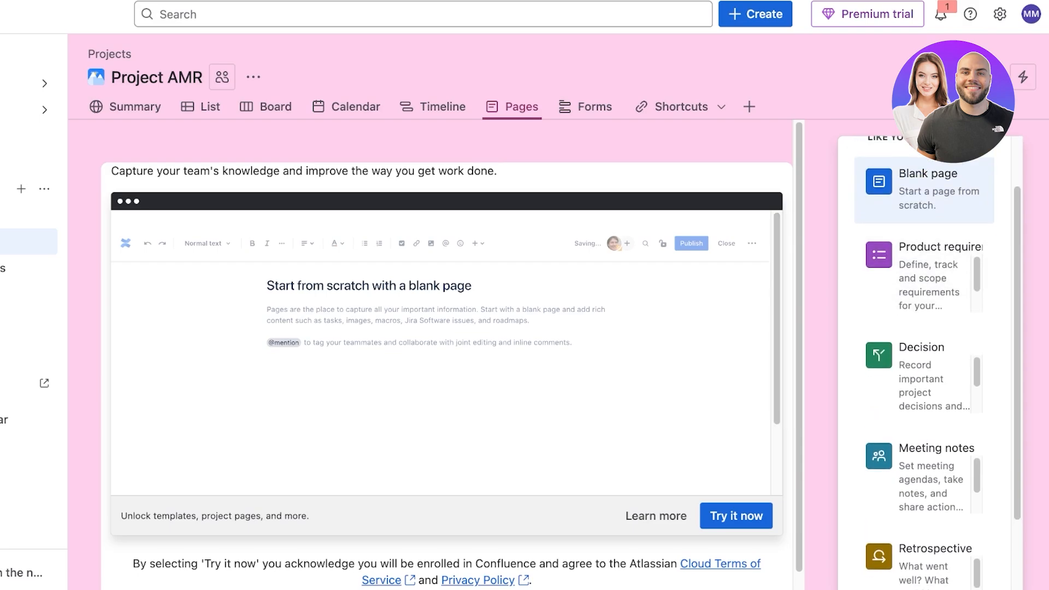
# Look through the remaining page templates, then view the project's forms page, its shortcuts and the options for adding another view
pyautogui.scroll(-3, 924, 361)
pyautogui.scroll(-3, 929, 480)
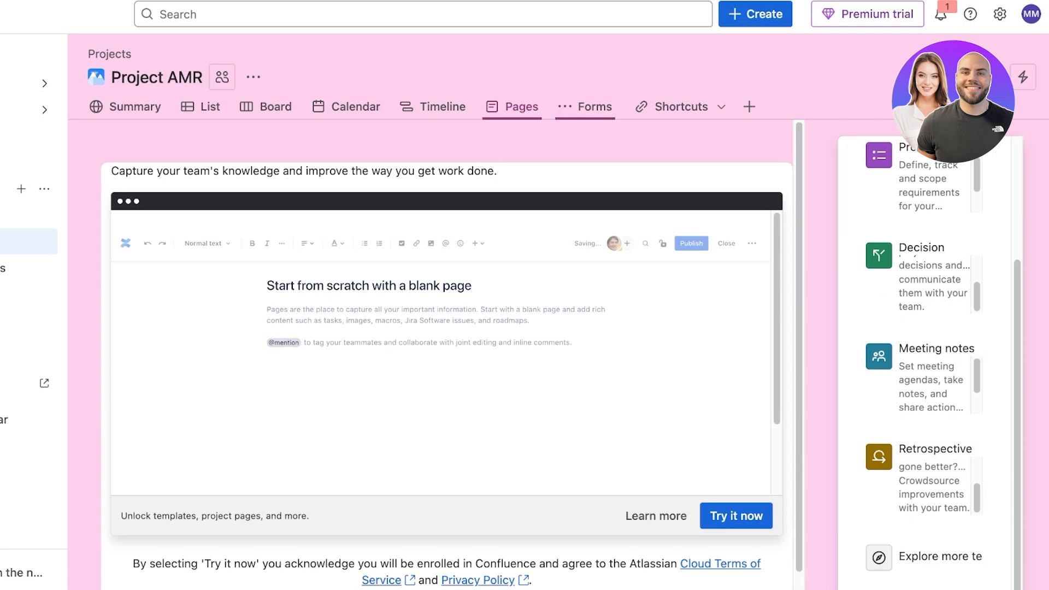
pyautogui.click(594, 106)
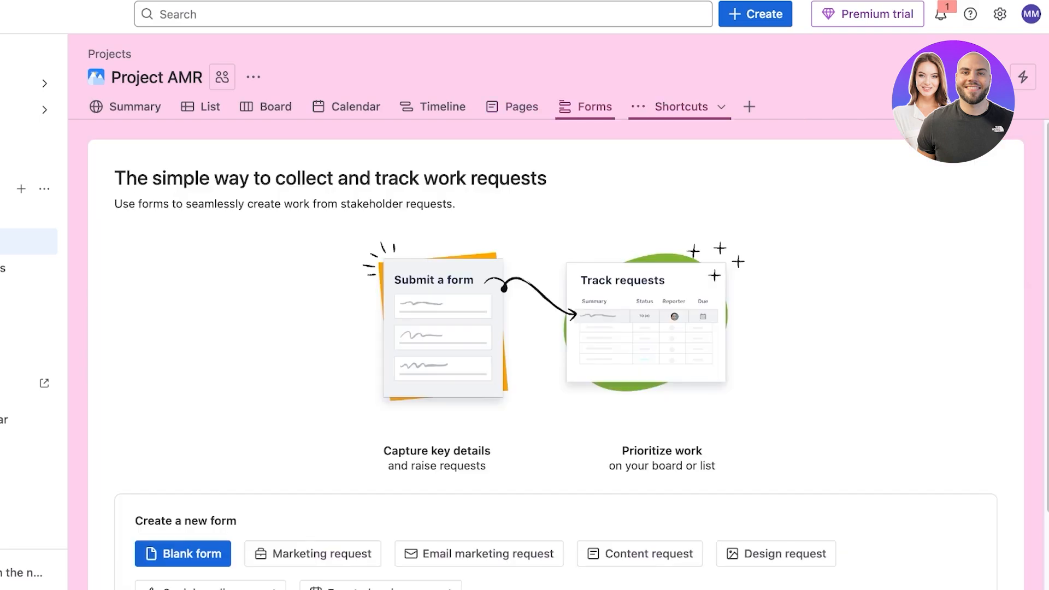
pyautogui.click(681, 107)
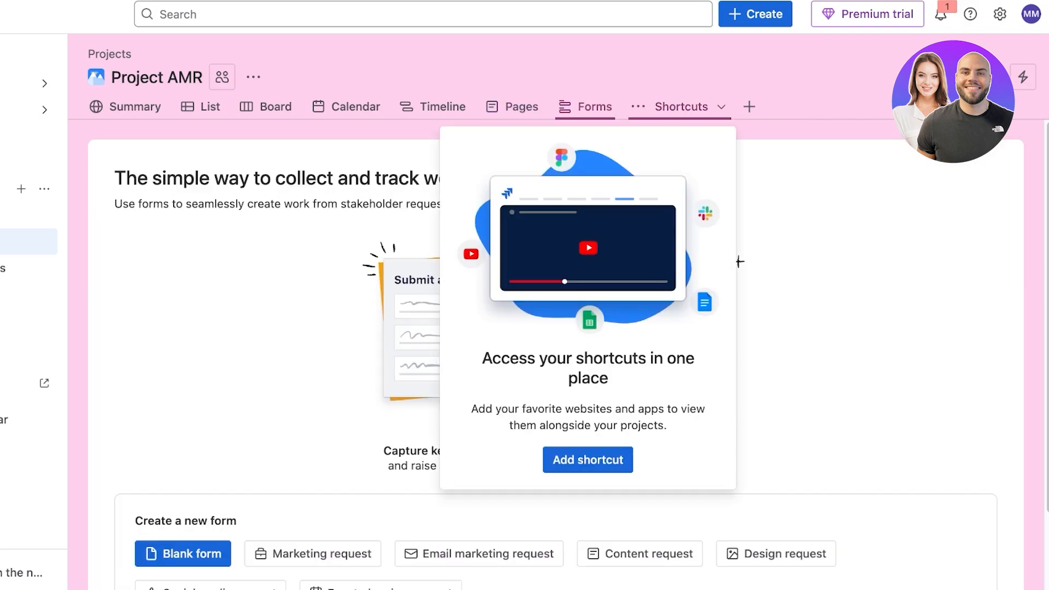
pyautogui.click(749, 107)
pyautogui.press('Escape')
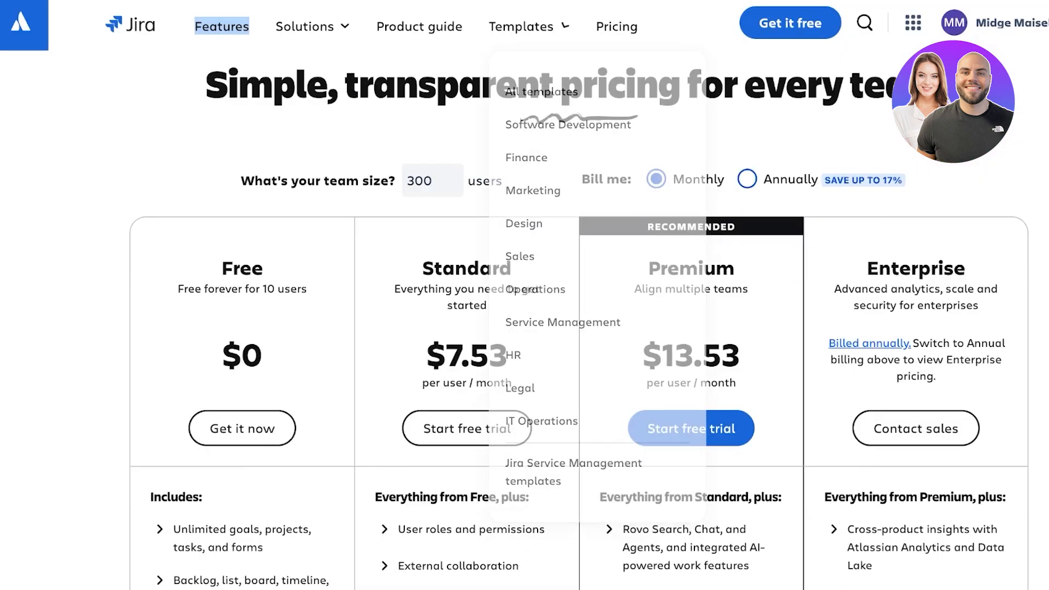
# Compare the features and monthly prices of the Free, Standard, Premium and Enterprise plans on the Jira pricing page
pyautogui.scroll(-4, 525, 327)
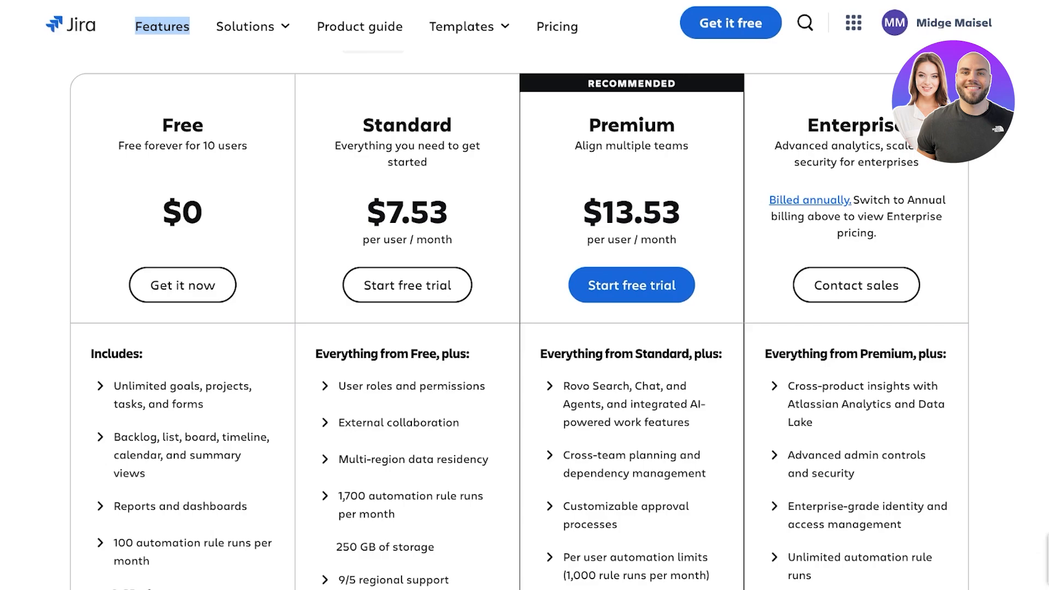
pyautogui.scroll(-2, 524, 327)
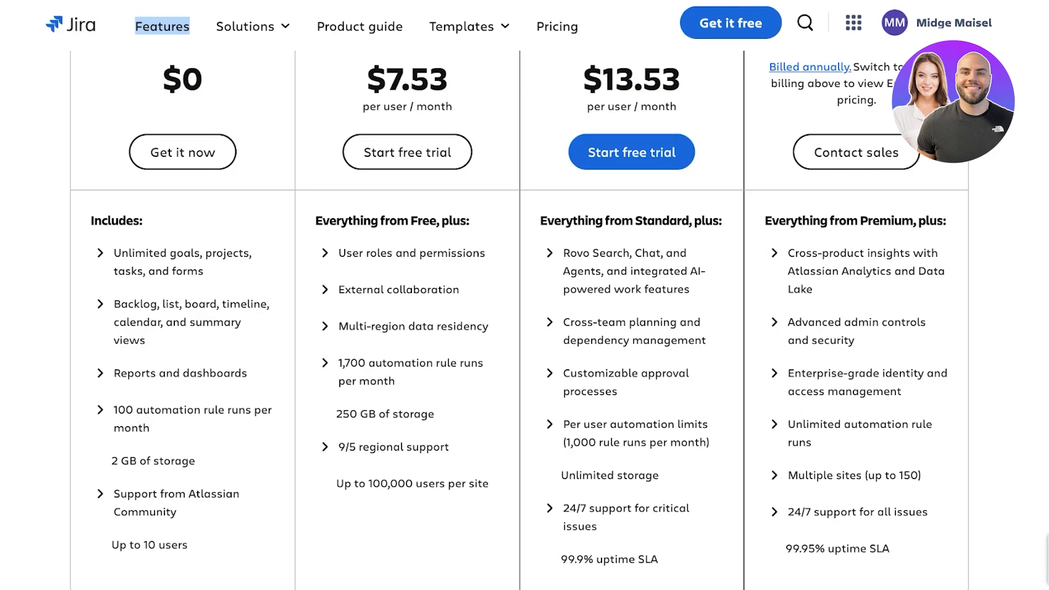
pyautogui.scroll(6, 524, 328)
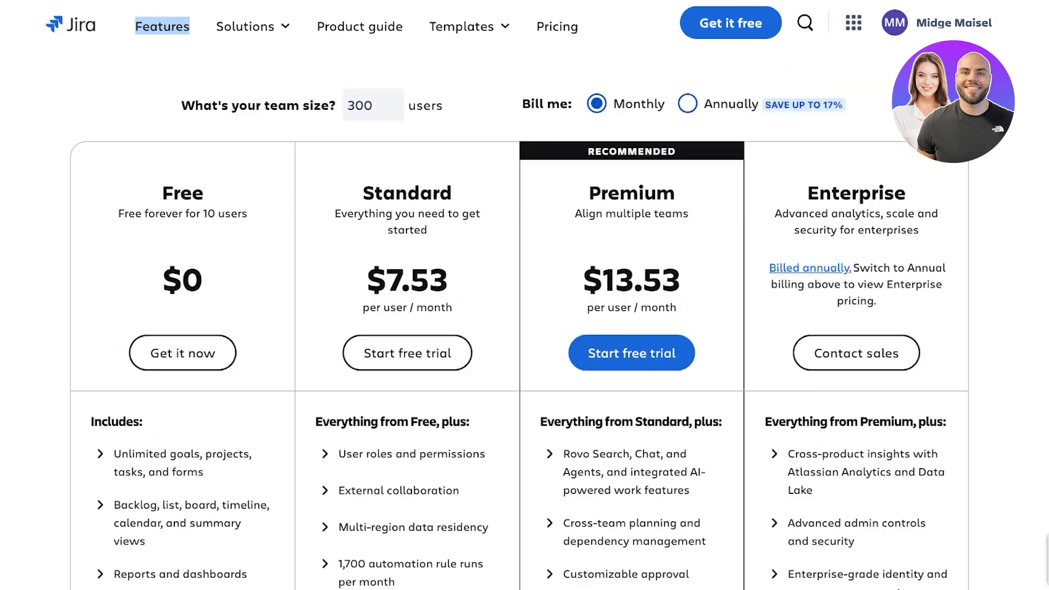
pyautogui.scroll(-6, 524, 328)
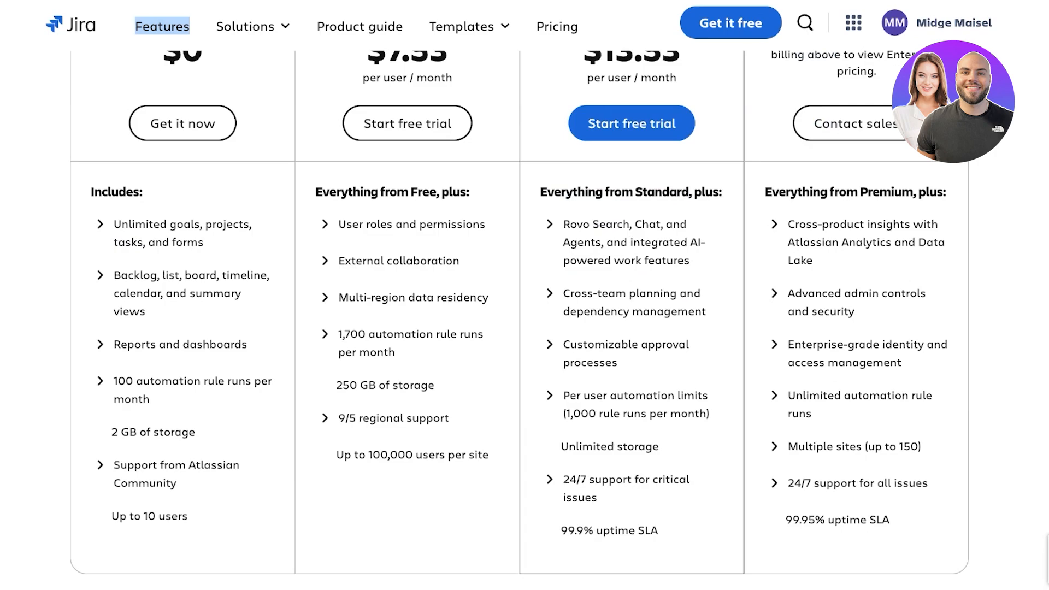
pyautogui.scroll(6, 525, 320)
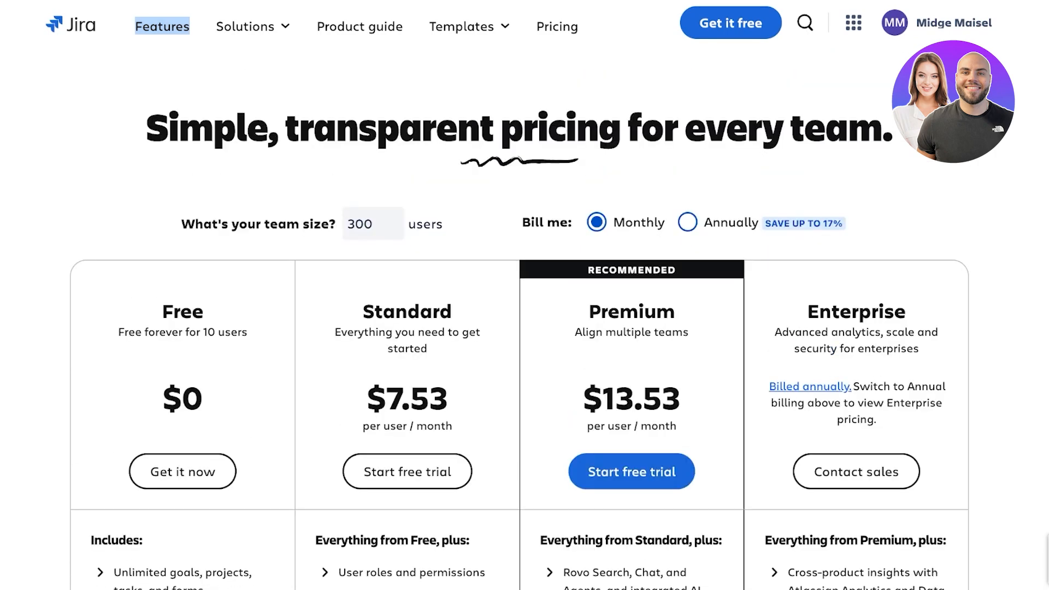